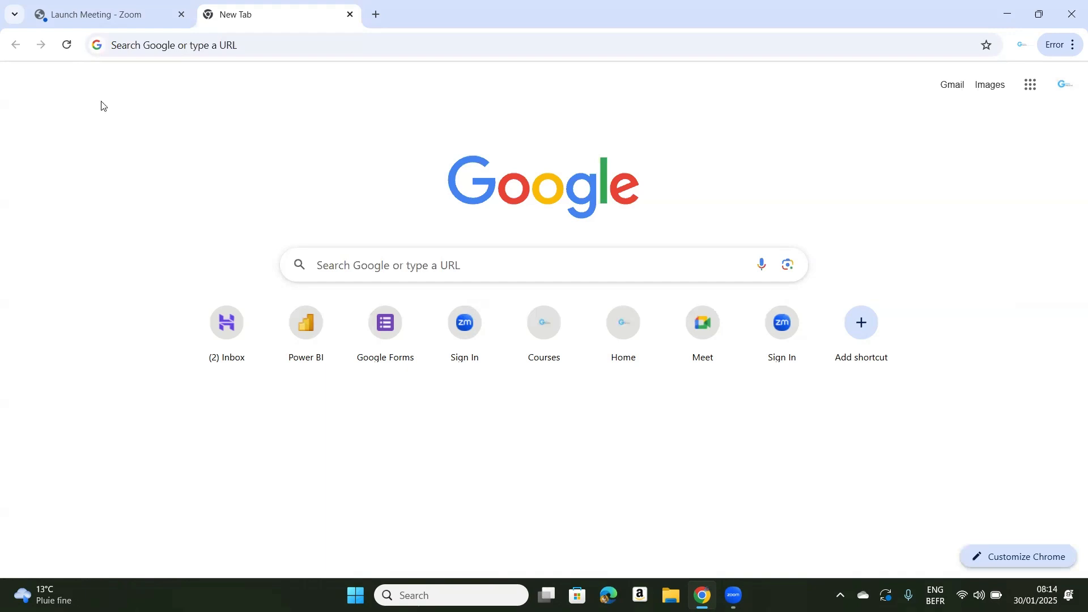
left_click(159, 44)
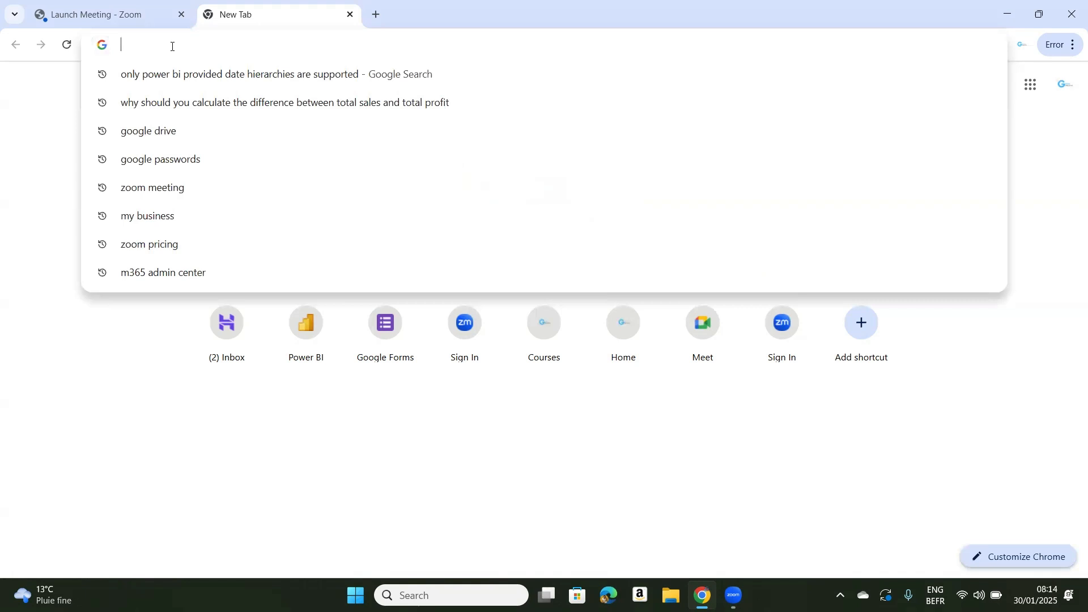
left_click(483, 594)
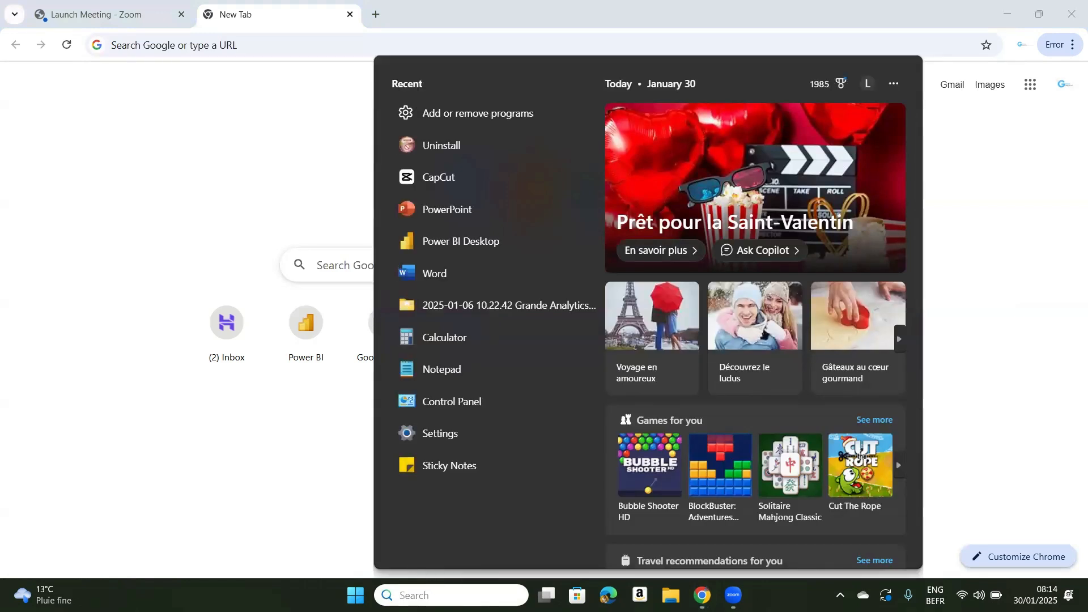
type("note")
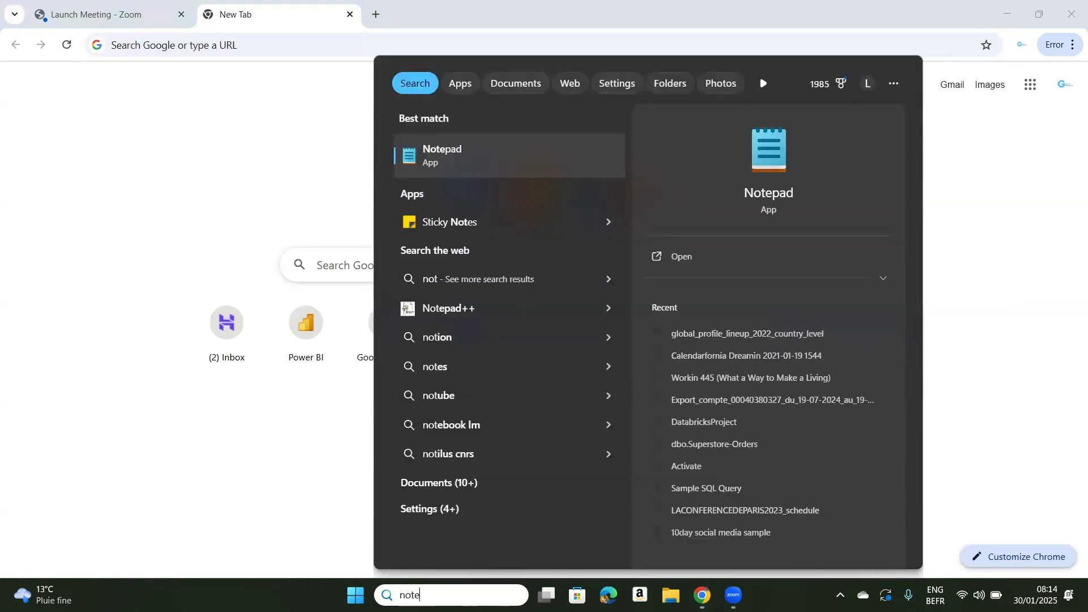
left_click(475, 152)
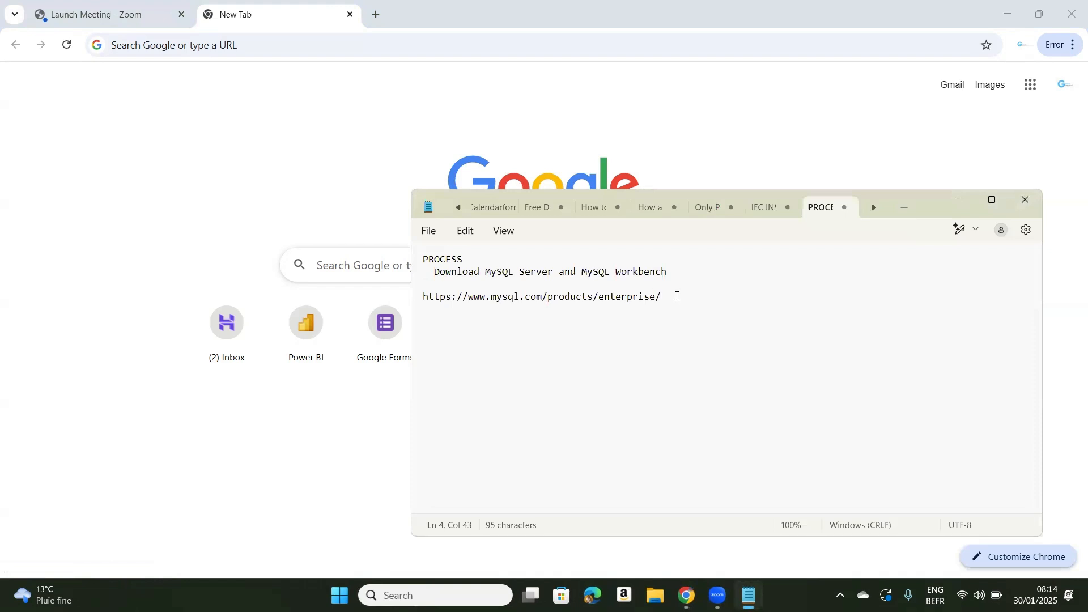
left_click_drag(673, 297, 421, 305)
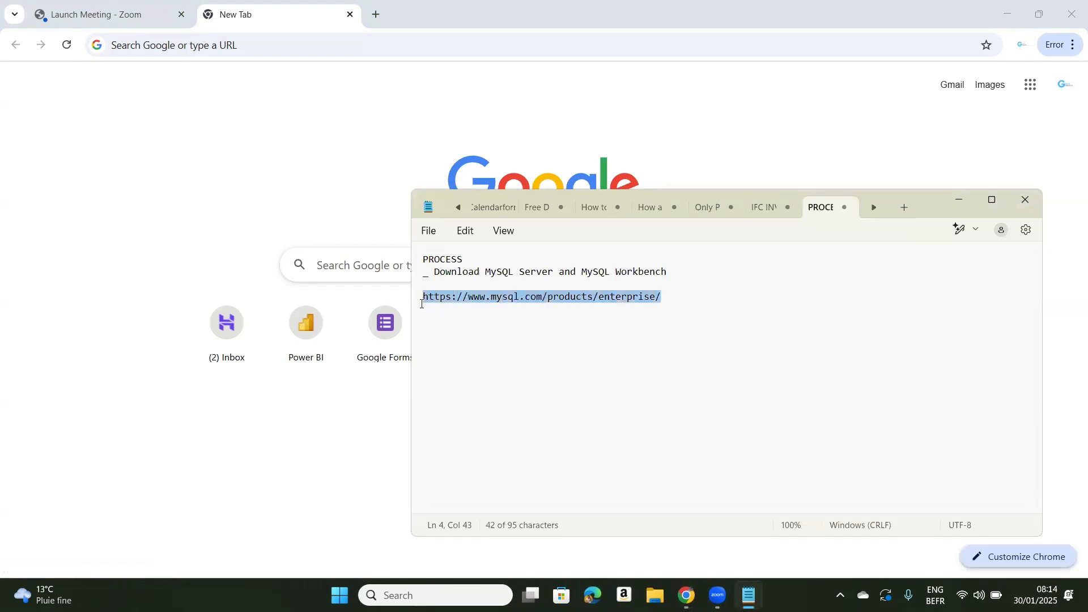
key("ctrl+c")
left_click(246, 452)
left_click(240, 46)
key("ctrl+v")
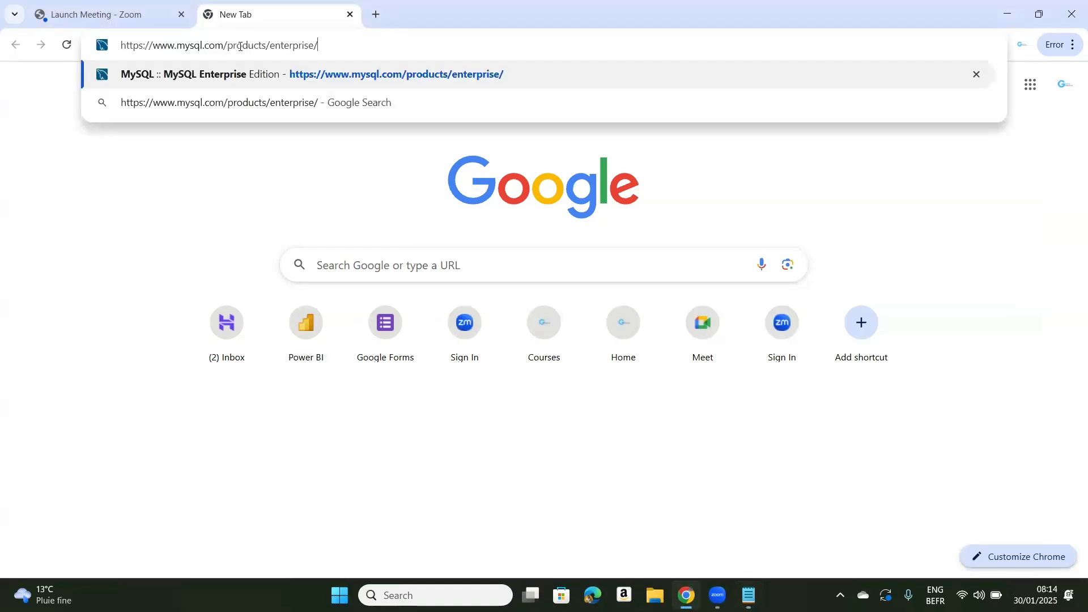
key("Return")
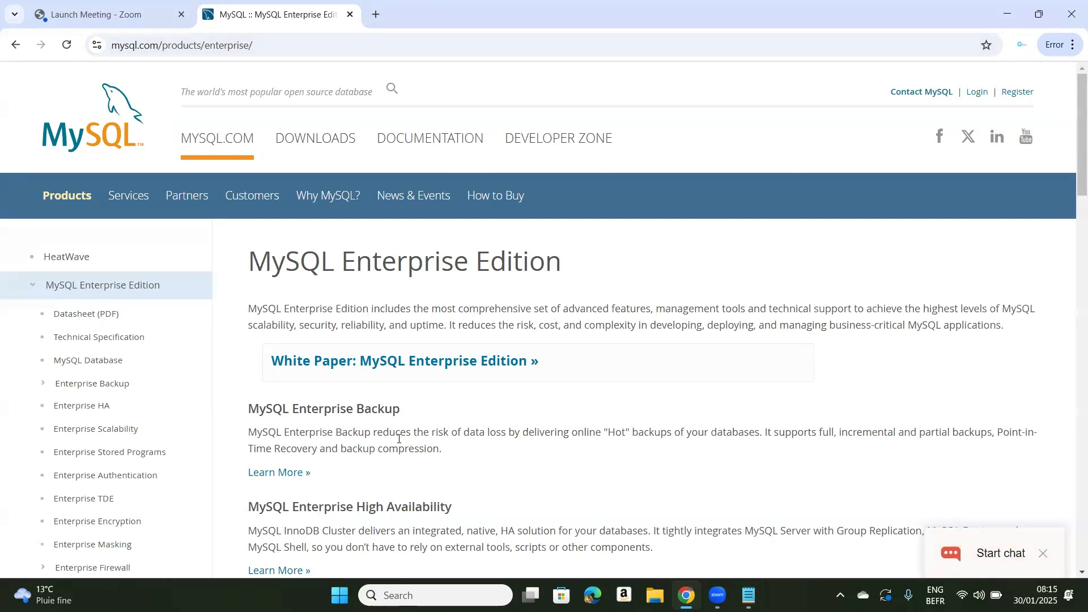
Open the MySQL Workbench download page from the Downloads links in the site footer
left_click_drag(1074, 159, 1075, 545)
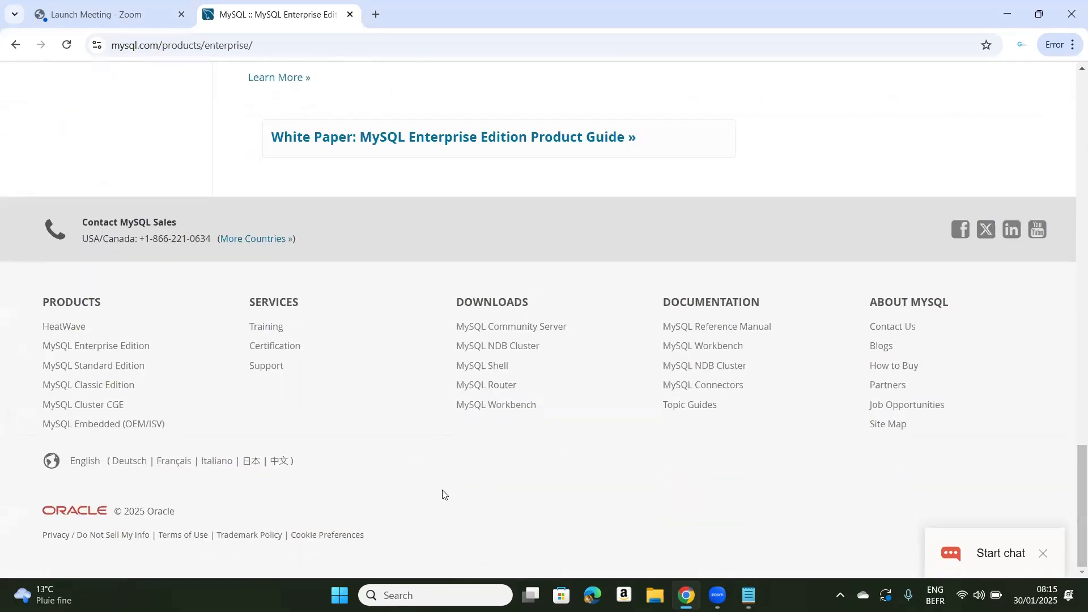
left_click(502, 410)
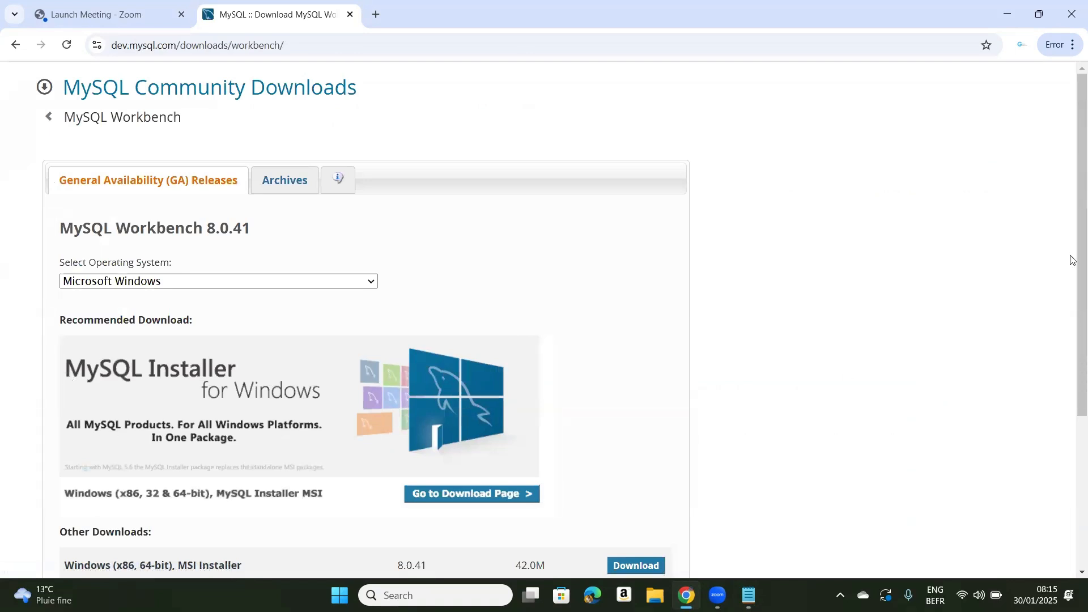
scroll(1074, 282, "down", 1)
scroll(1072, 295, "down", 1)
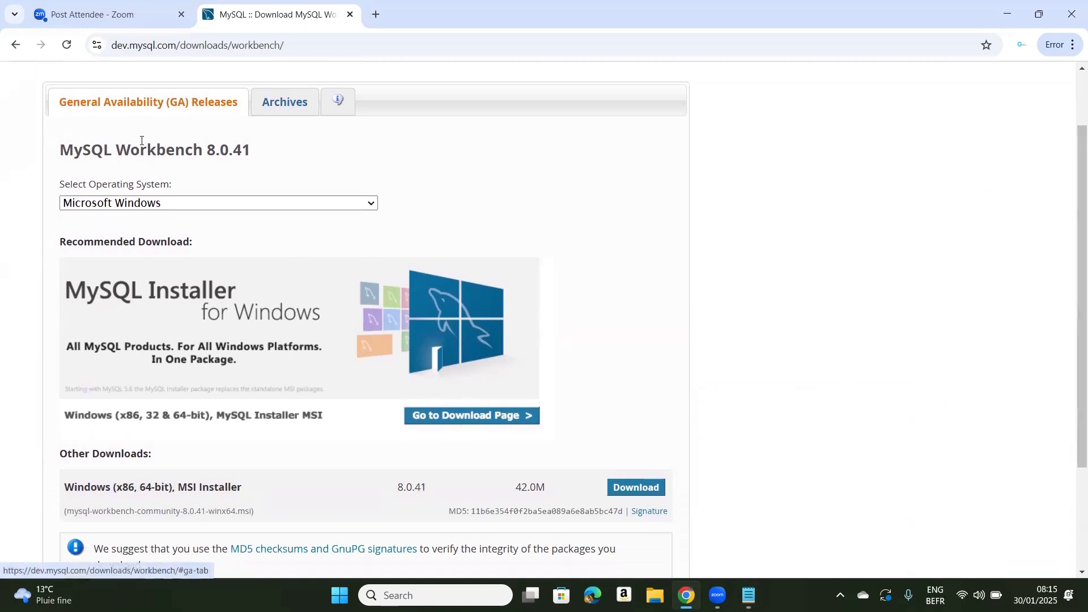
Review the operating system choices, keep Microsoft Windows, and go to the recommended MySQL Installer download page
left_click(178, 205)
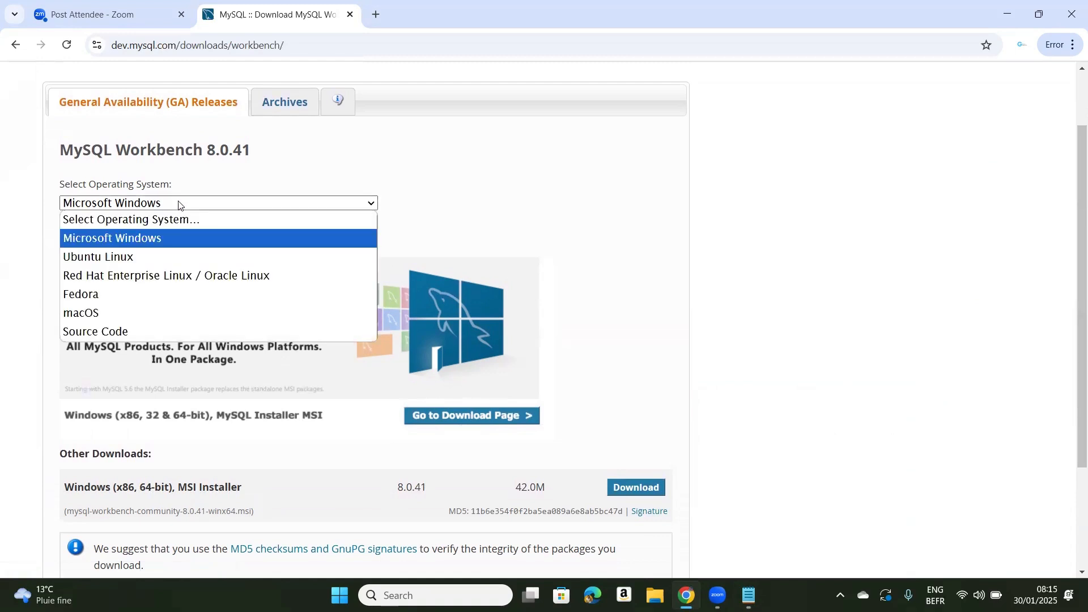
left_click(178, 205)
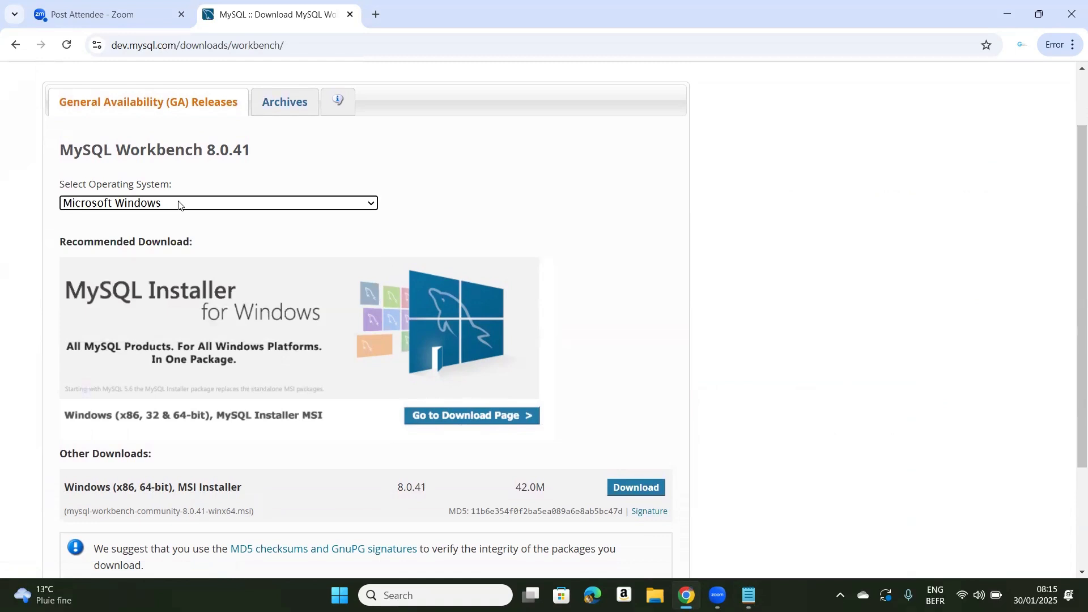
left_click(178, 204)
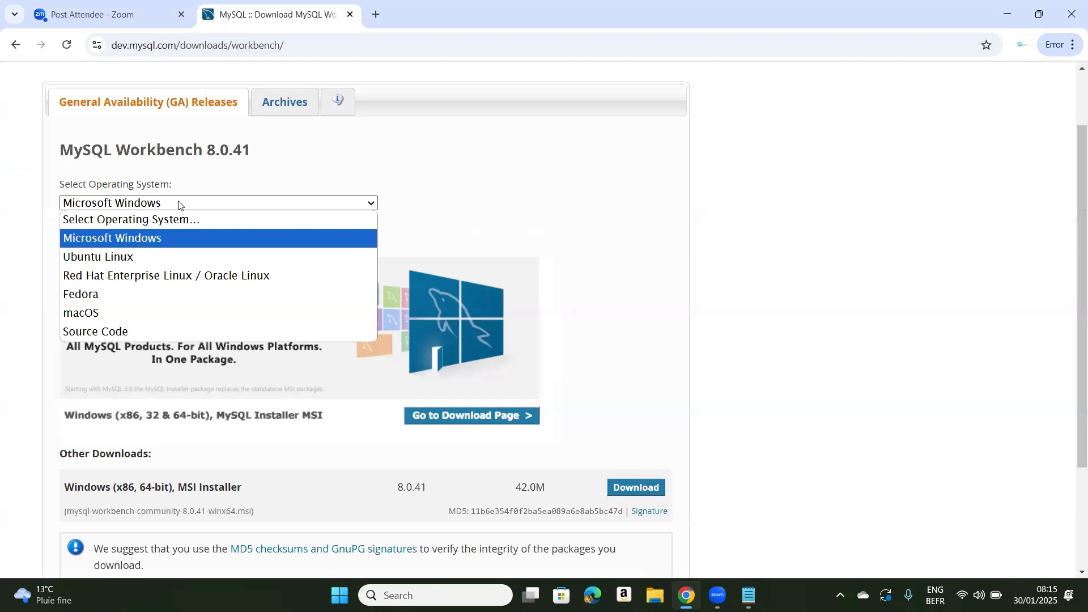
left_click(427, 189)
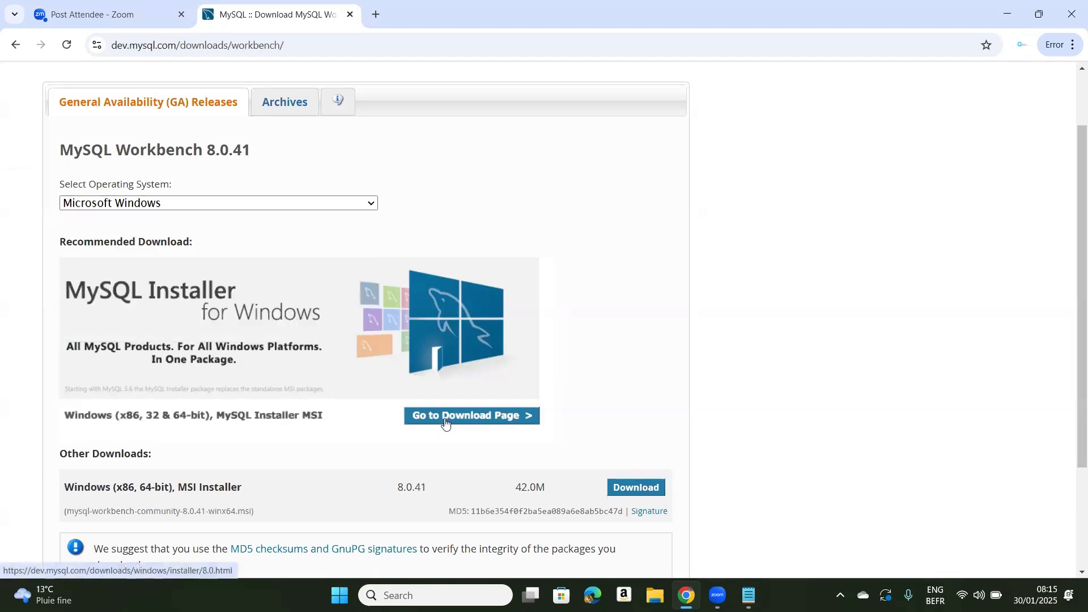
left_click(480, 419)
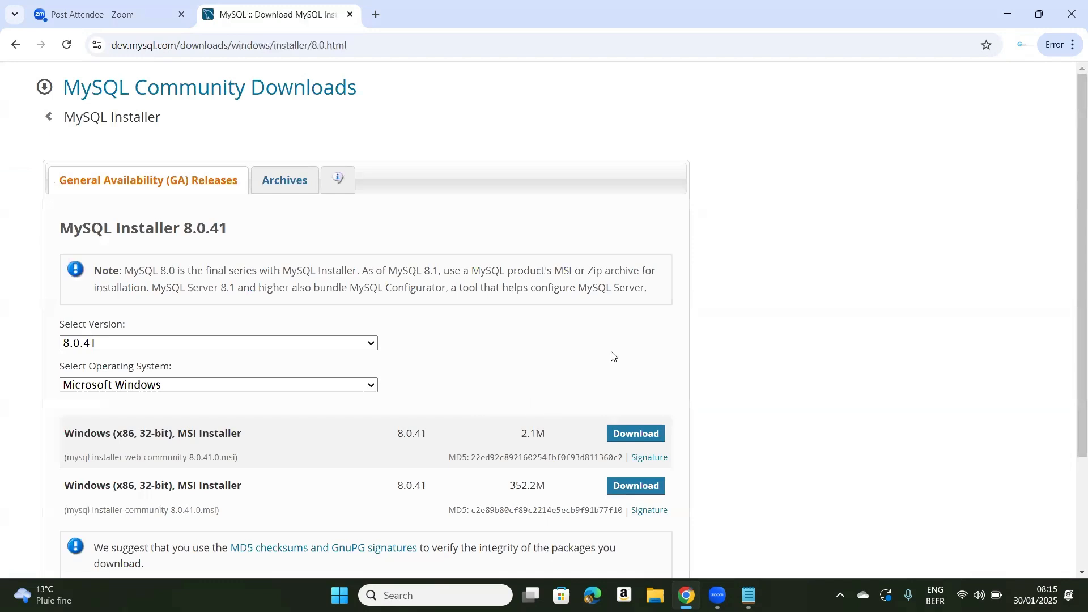
Keep version 8.0.41 and download mysql-installer-web-community-8.0.41.0.msi without logging in or signing up
scroll(1073, 320, "down", 1)
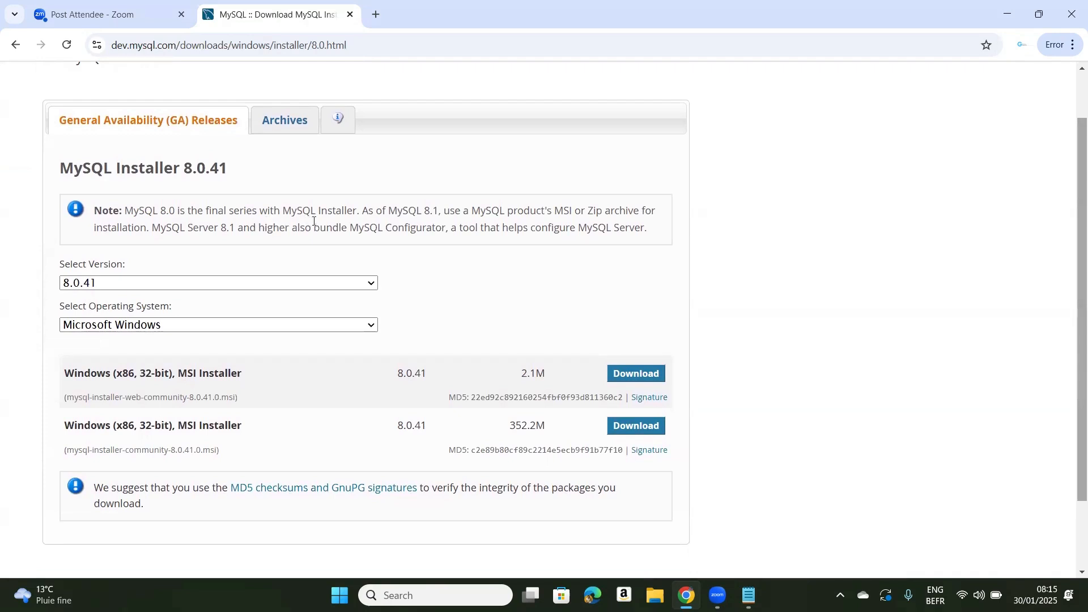
left_click(212, 284)
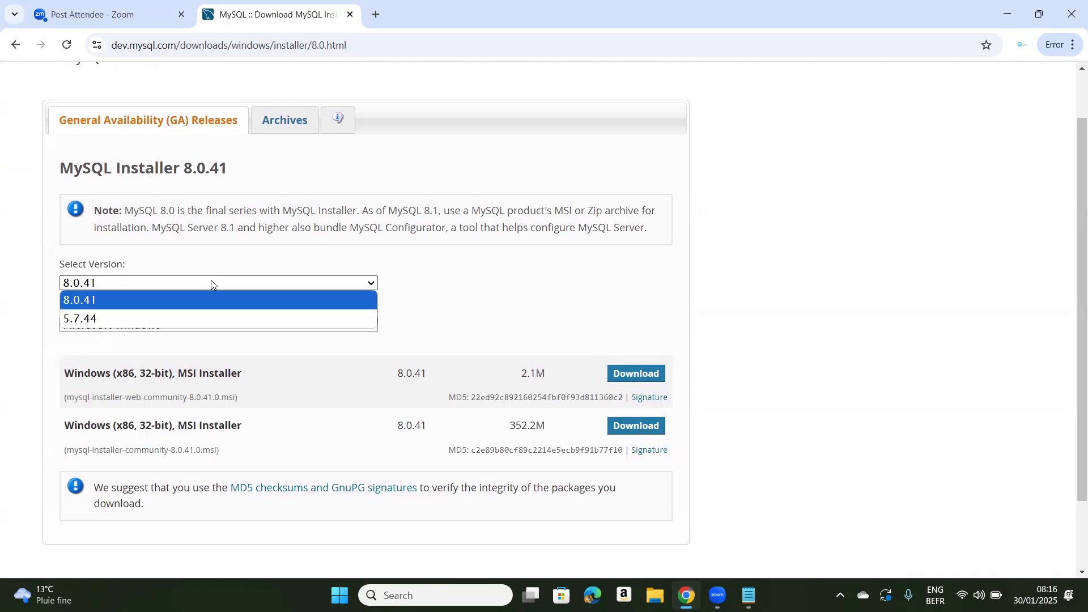
left_click(212, 284)
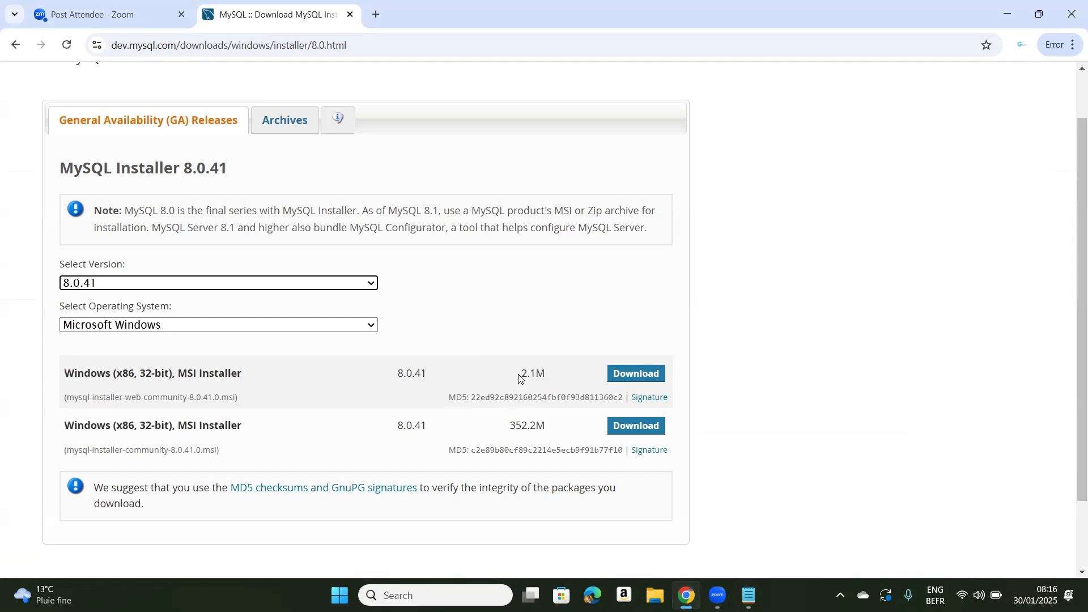
left_click(638, 376)
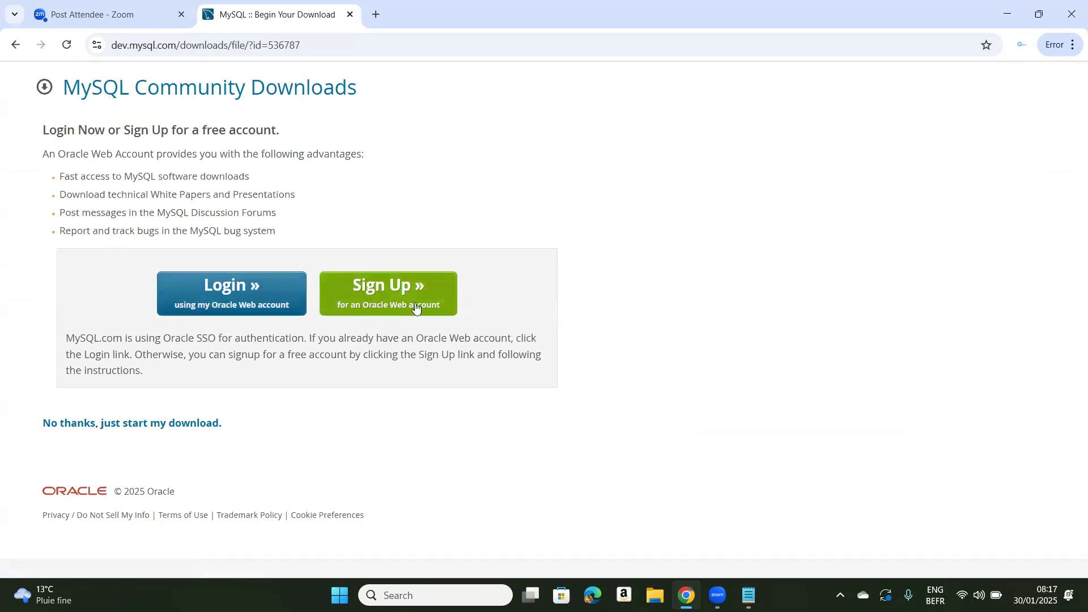
left_click(214, 429)
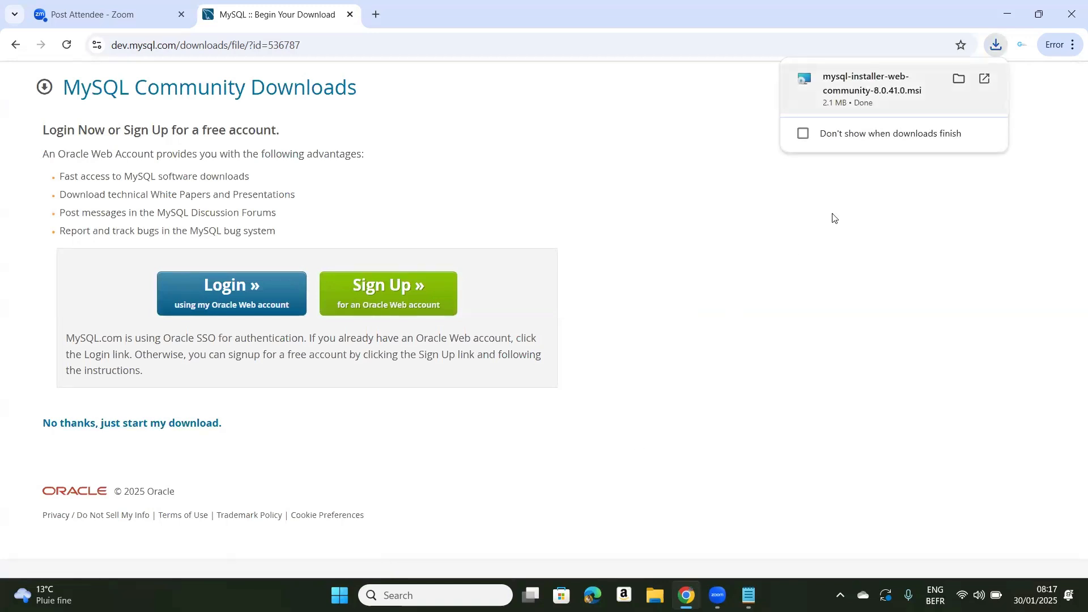
Launch the downloaded MySQL Installer and proceed with the Custom setup type
left_click(890, 119)
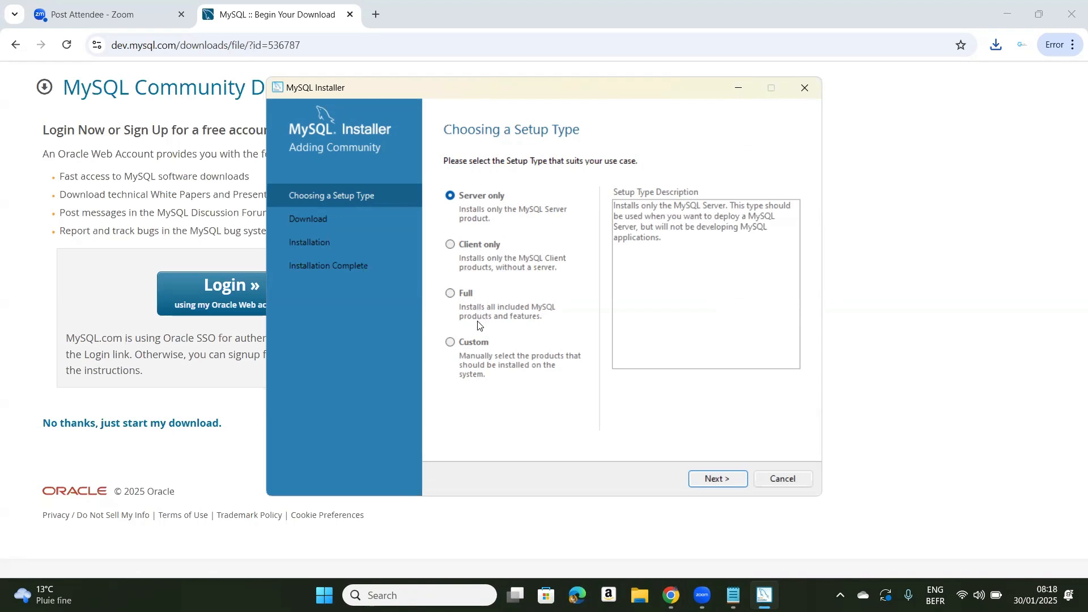
left_click(452, 343)
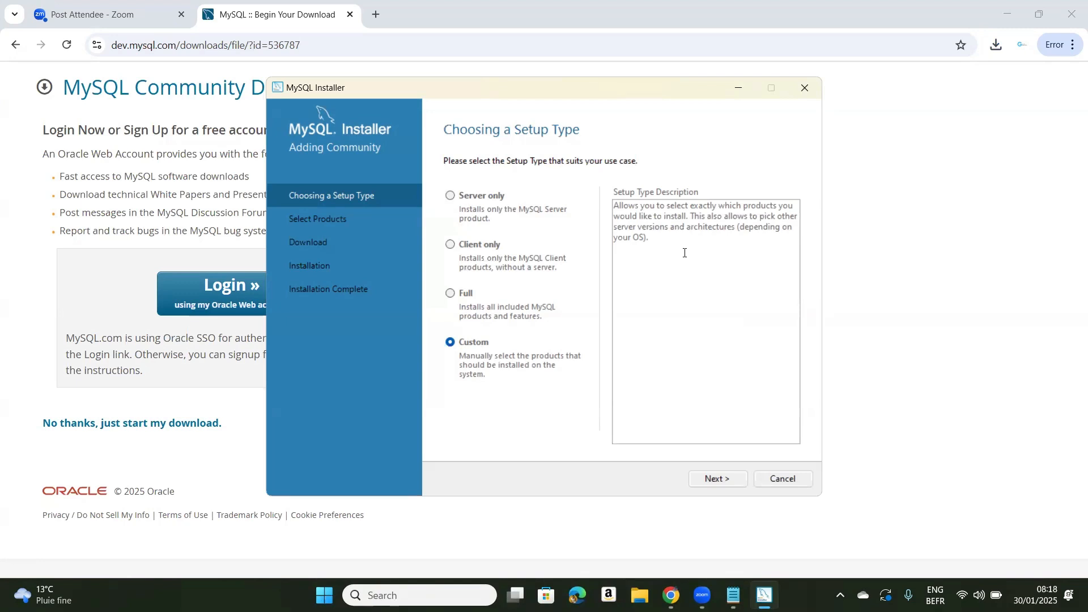
left_click(730, 480)
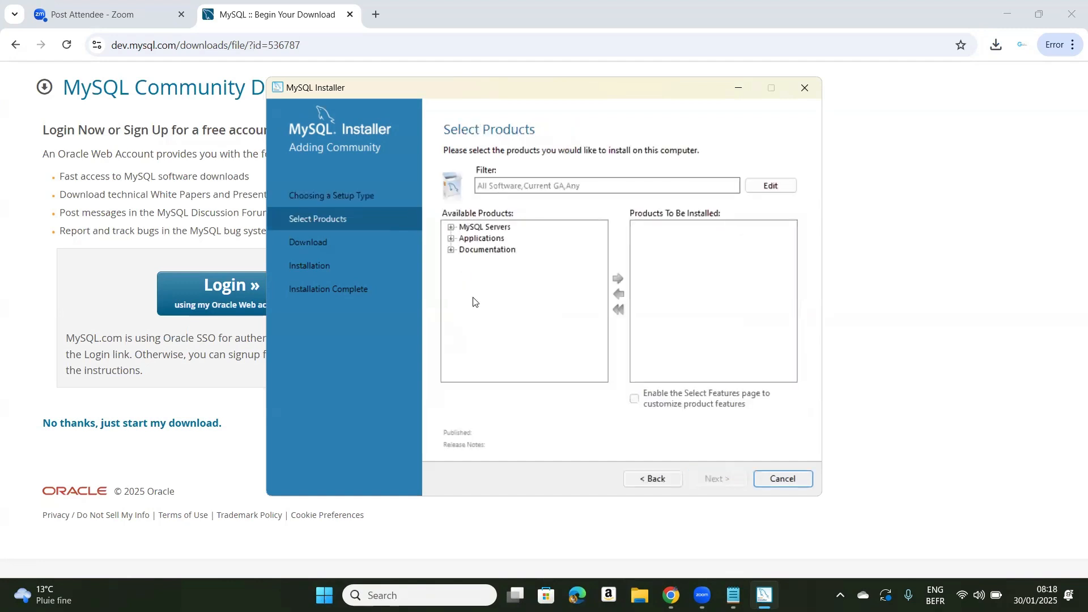
Add MySQL Server 8.0.41 - X64 from the available MySQL Servers to the products to be installed
left_click(451, 227)
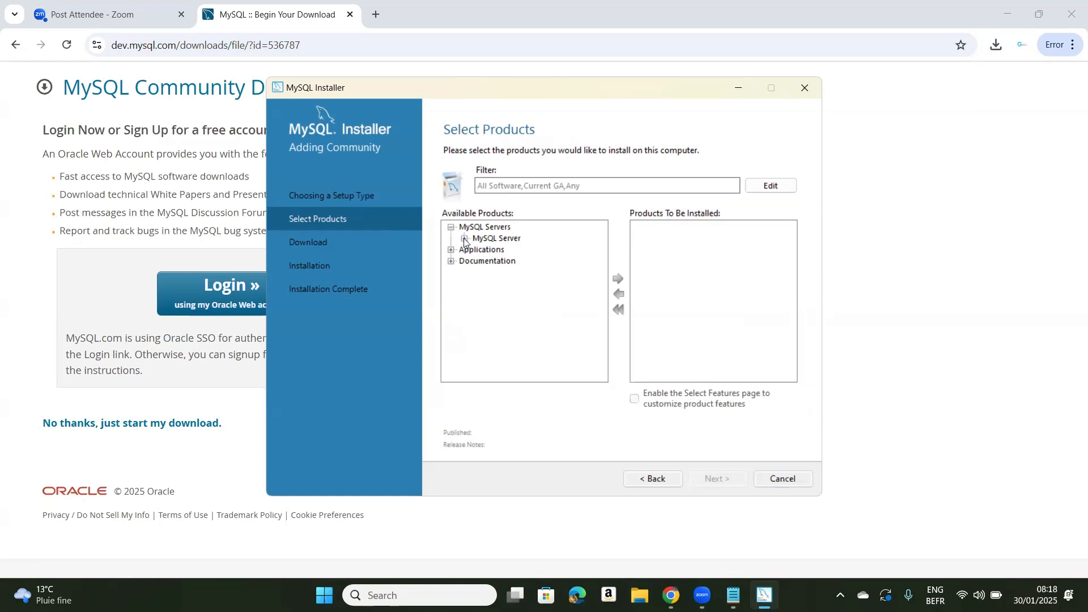
left_click(464, 241)
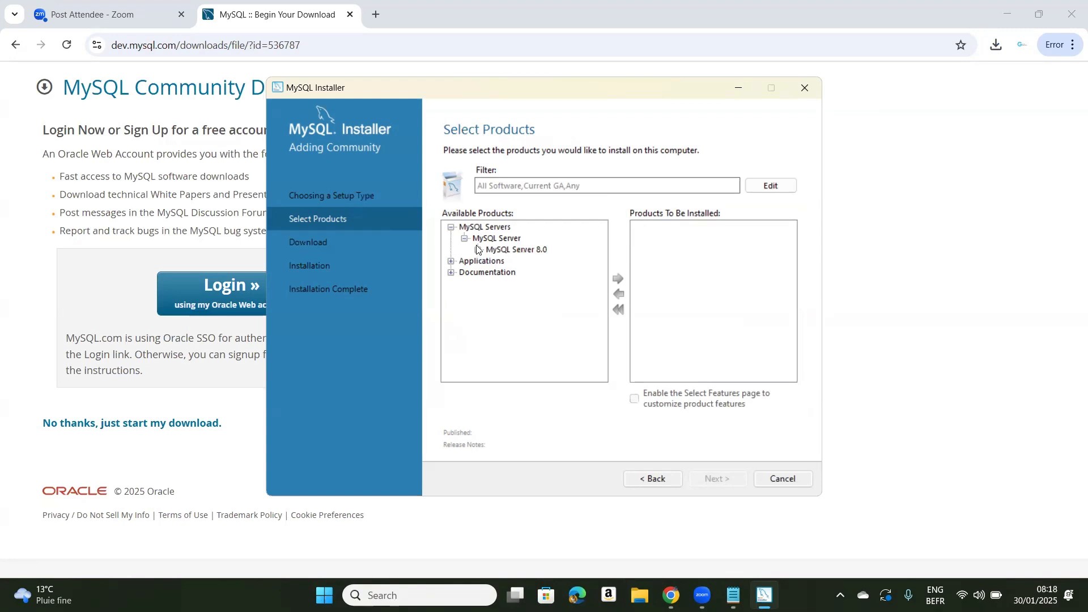
left_click(477, 250)
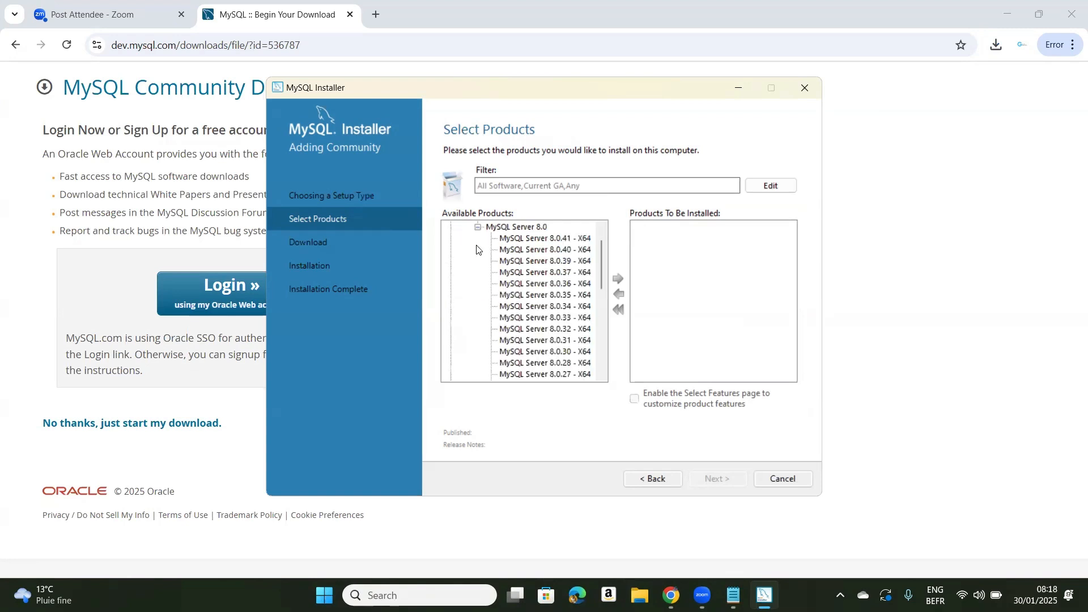
left_click(533, 239)
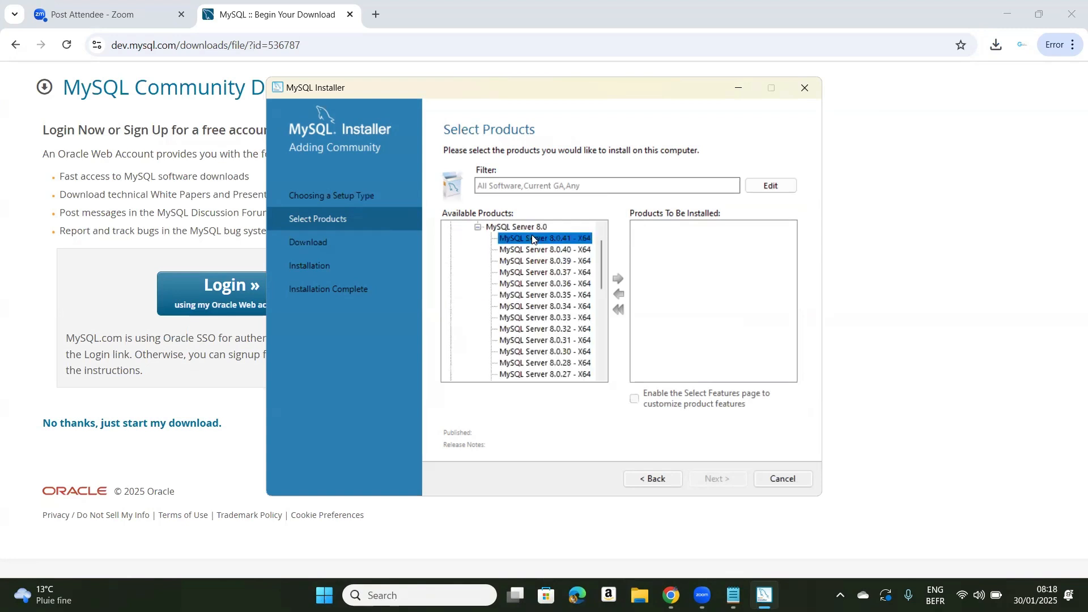
left_click(619, 280)
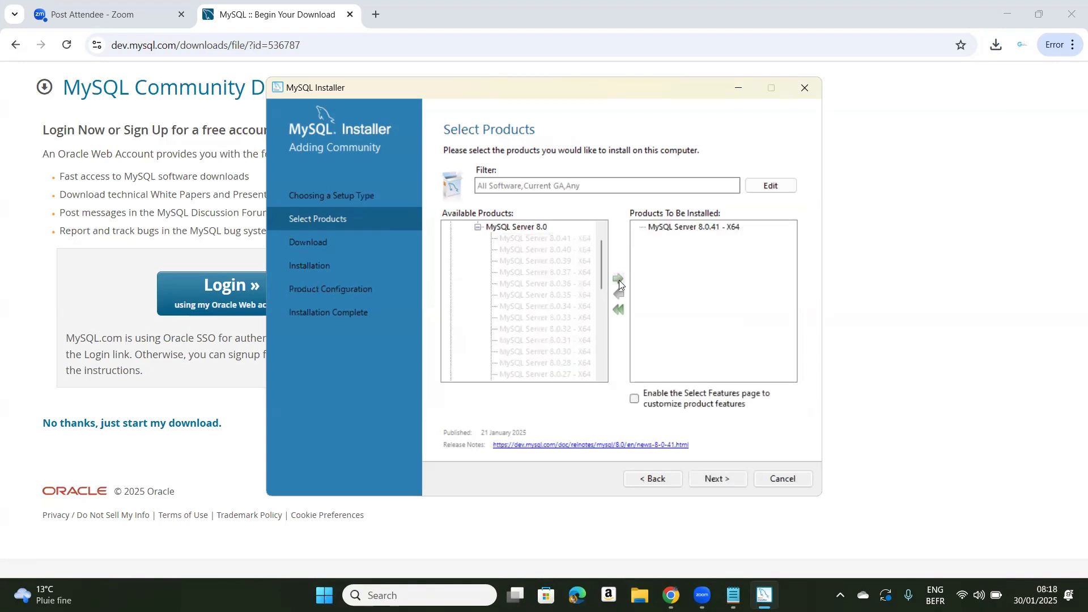
Collapse the MySQL Server 8.0 list and add MySQL Workbench 8.0.41 from Applications to the products to be installed
left_click(602, 368)
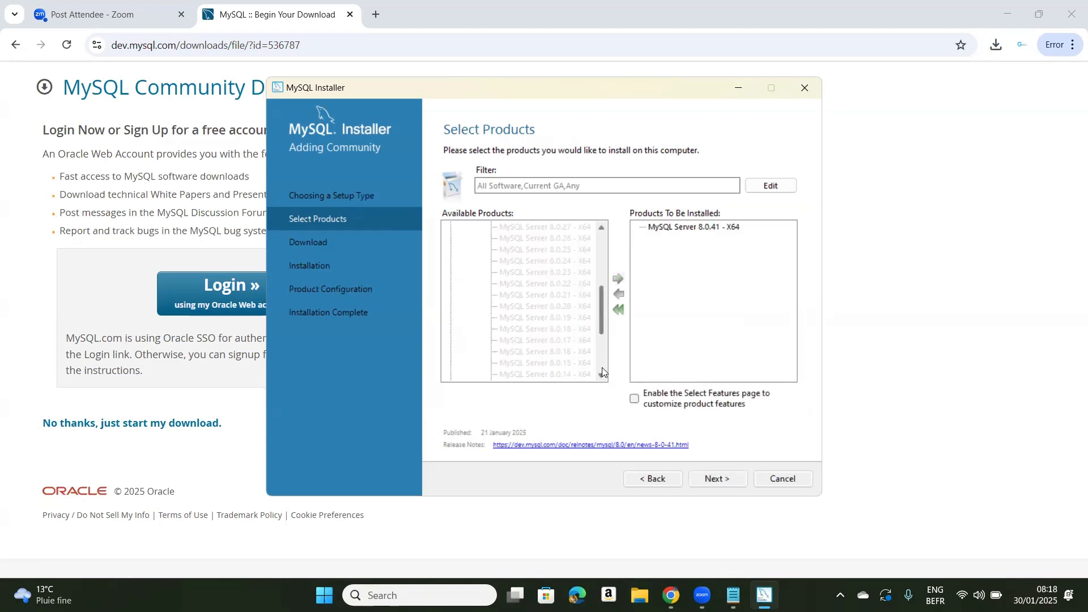
left_click(602, 241)
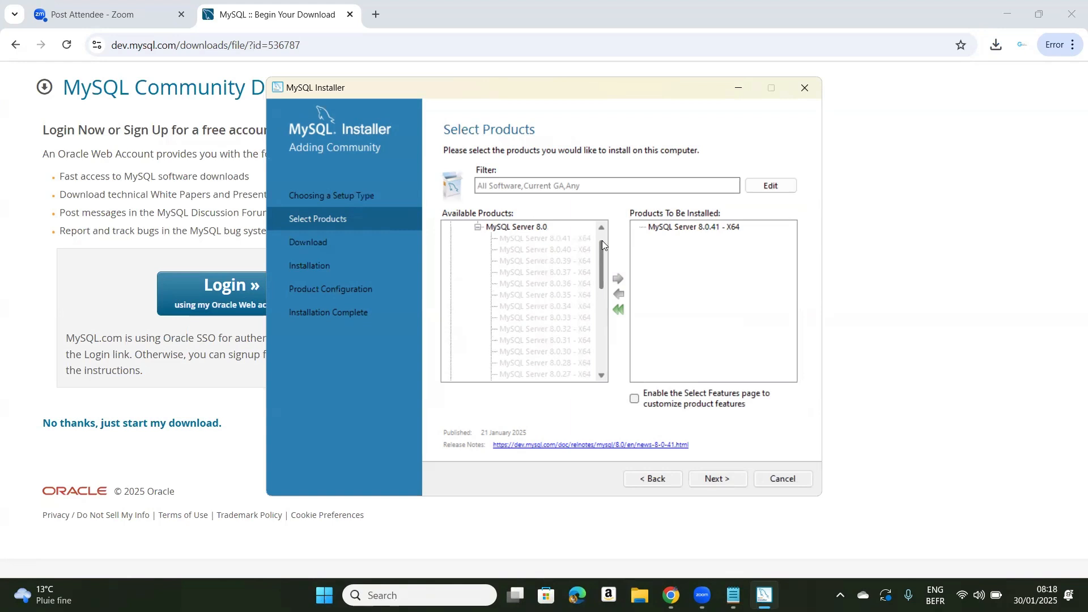
left_click(478, 227)
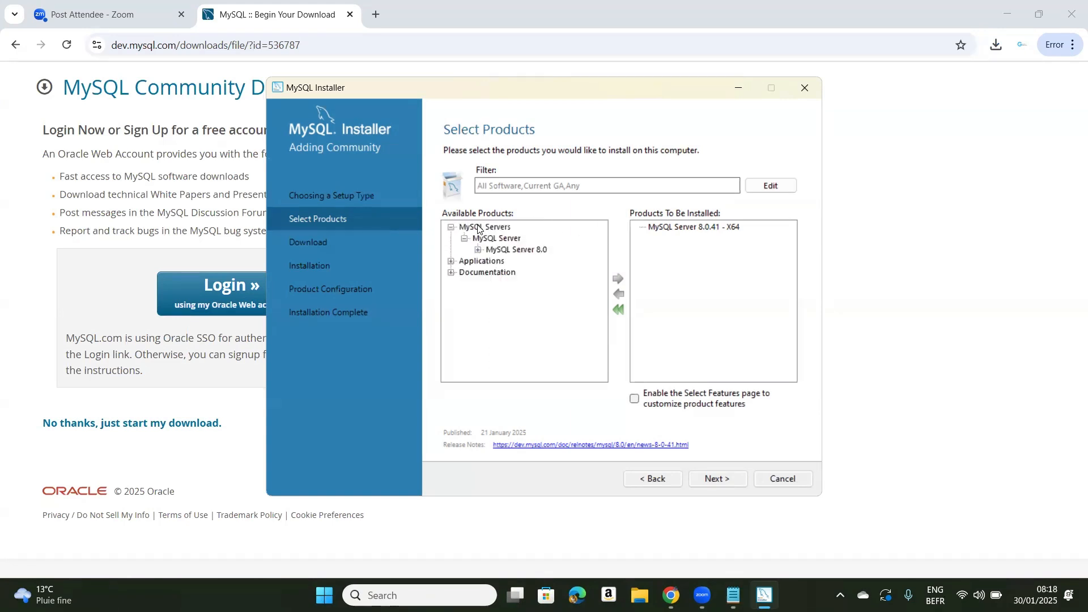
left_click(452, 261)
left_click(464, 273)
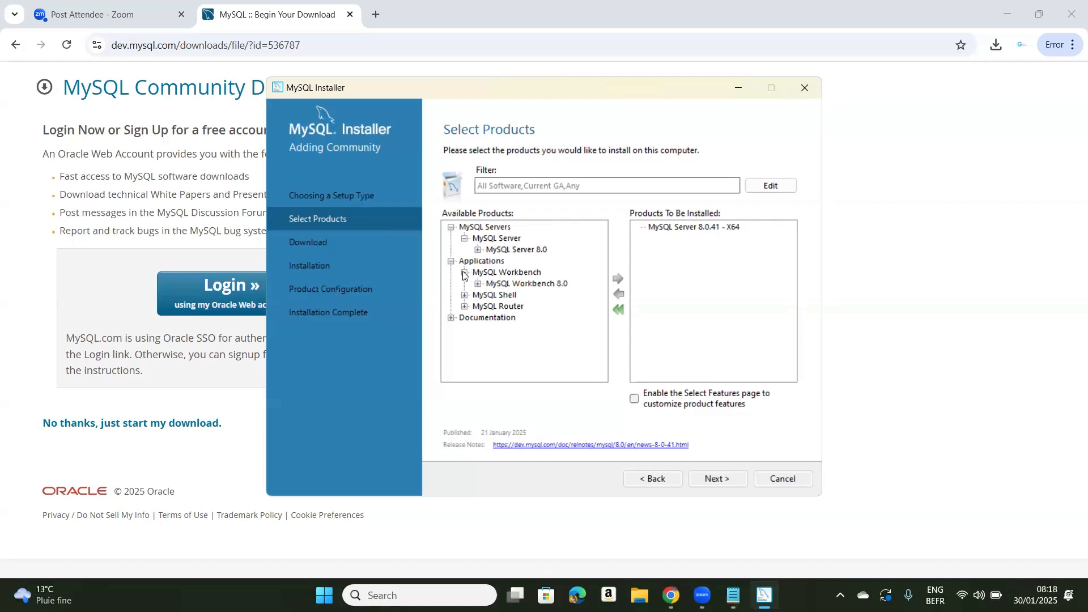
left_click(478, 284)
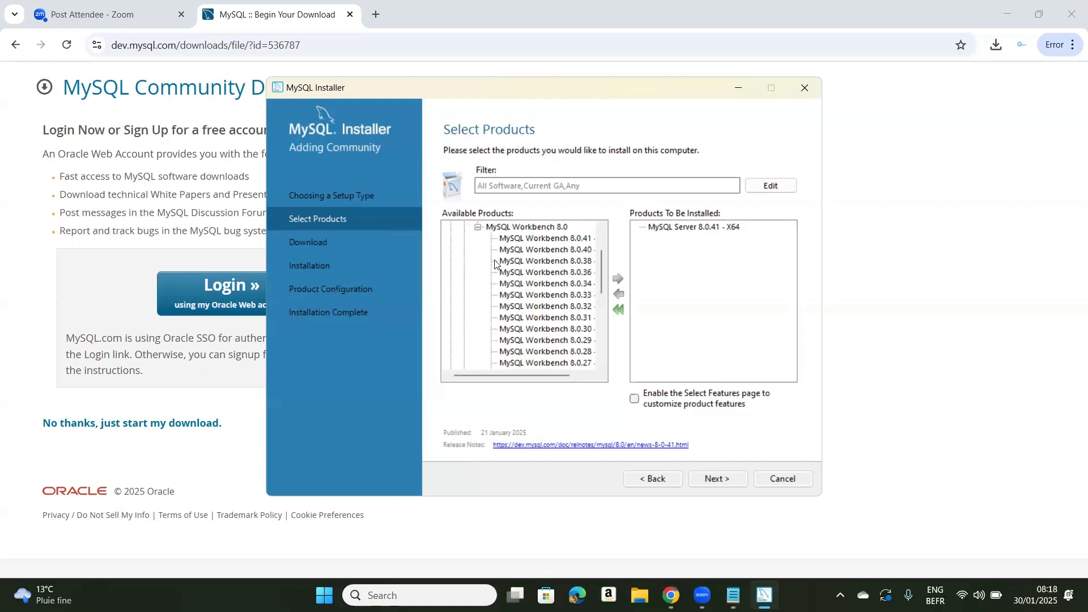
left_click(540, 238)
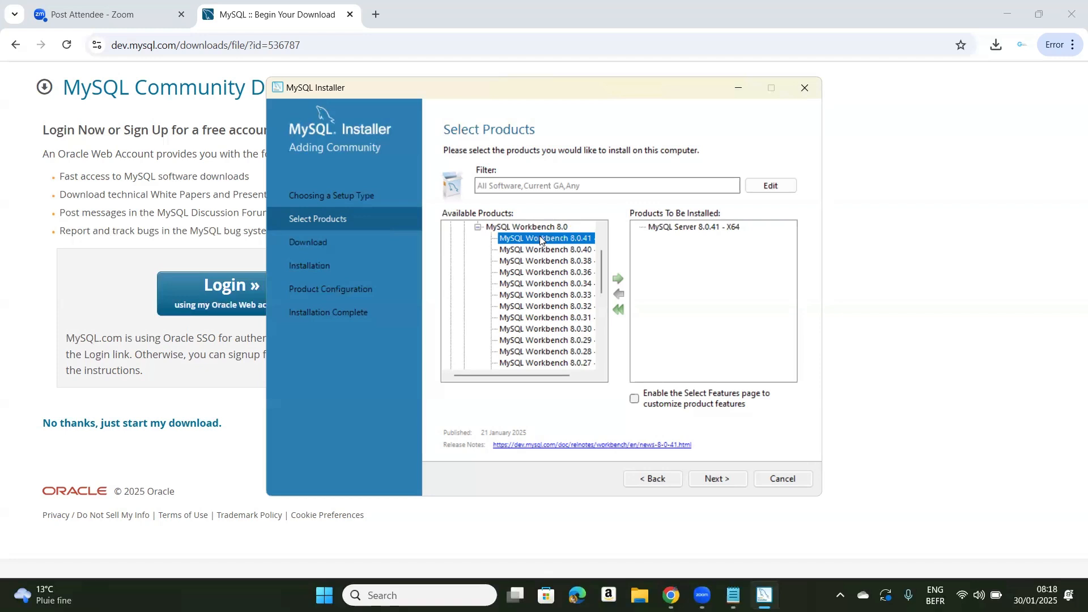
left_click(617, 280)
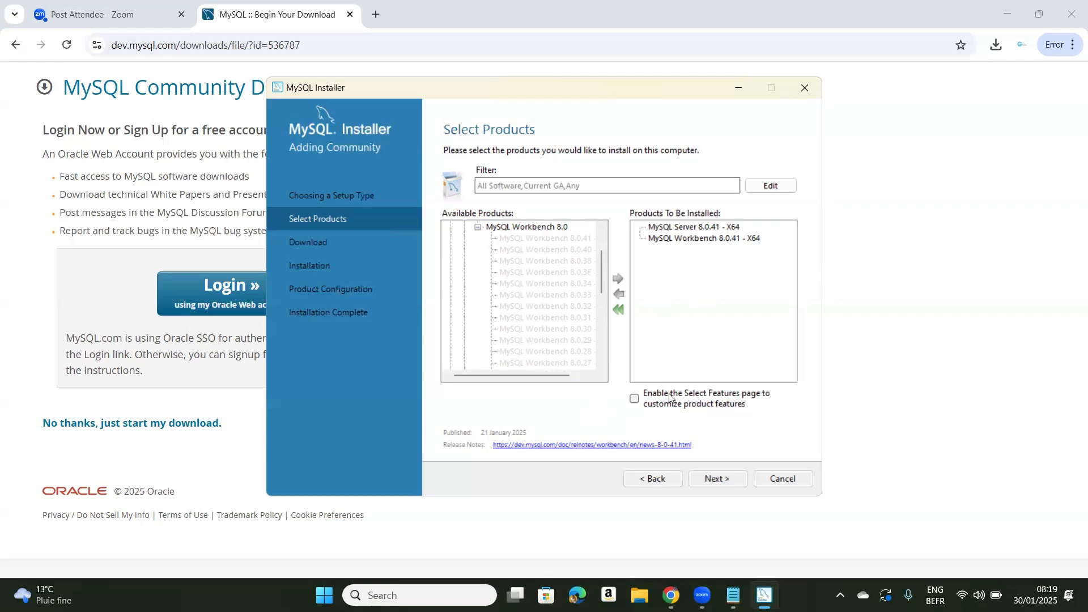
Enable the Select Features page for the chosen products and continue with the existing install and data paths despite the path conflicts
left_click(635, 399)
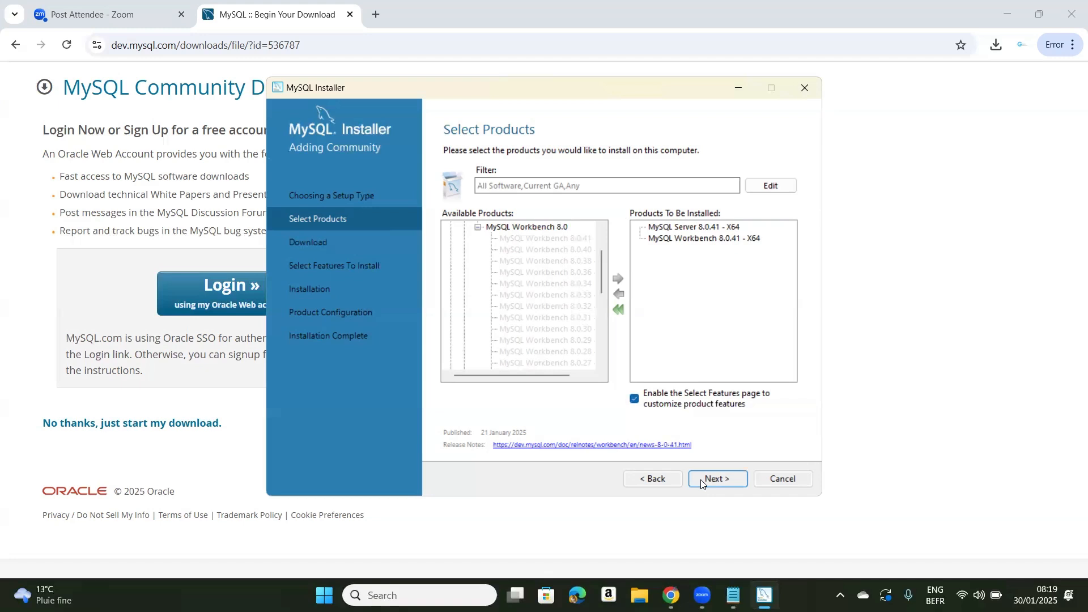
left_click(716, 479)
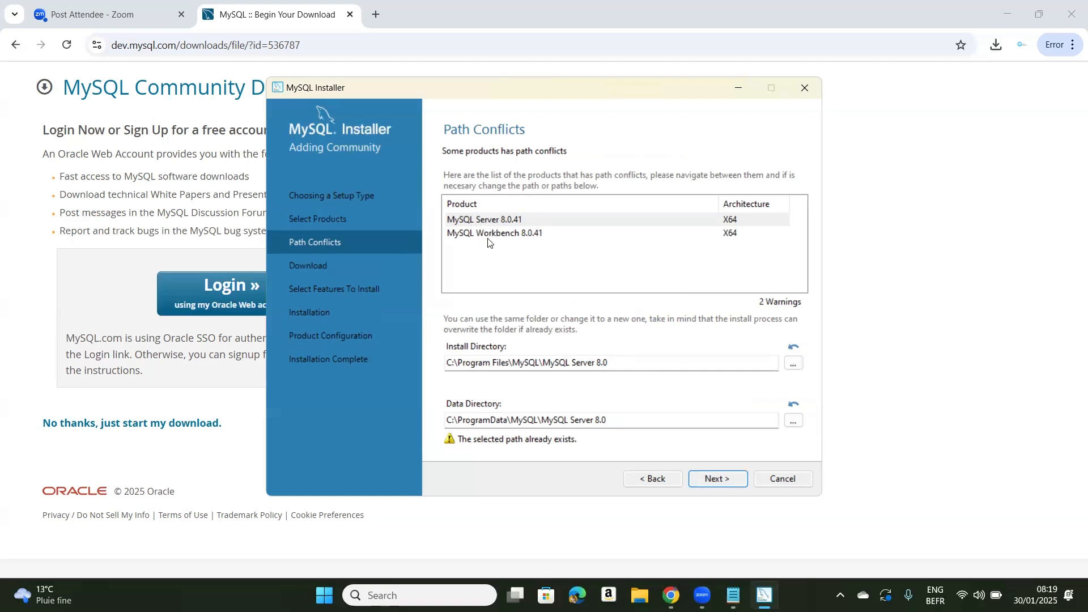
left_click(722, 480)
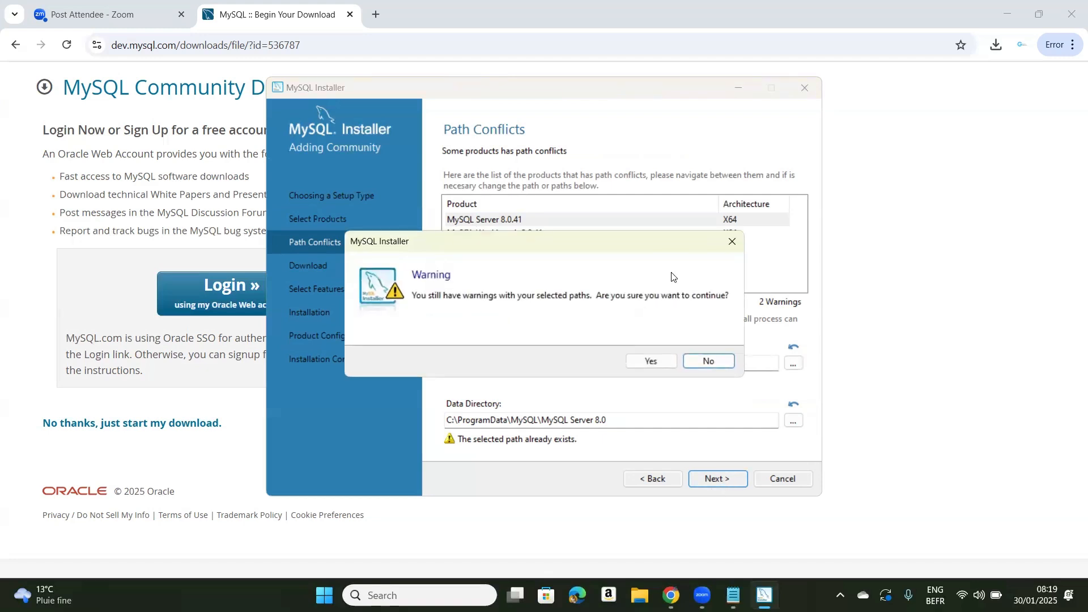
left_click(663, 365)
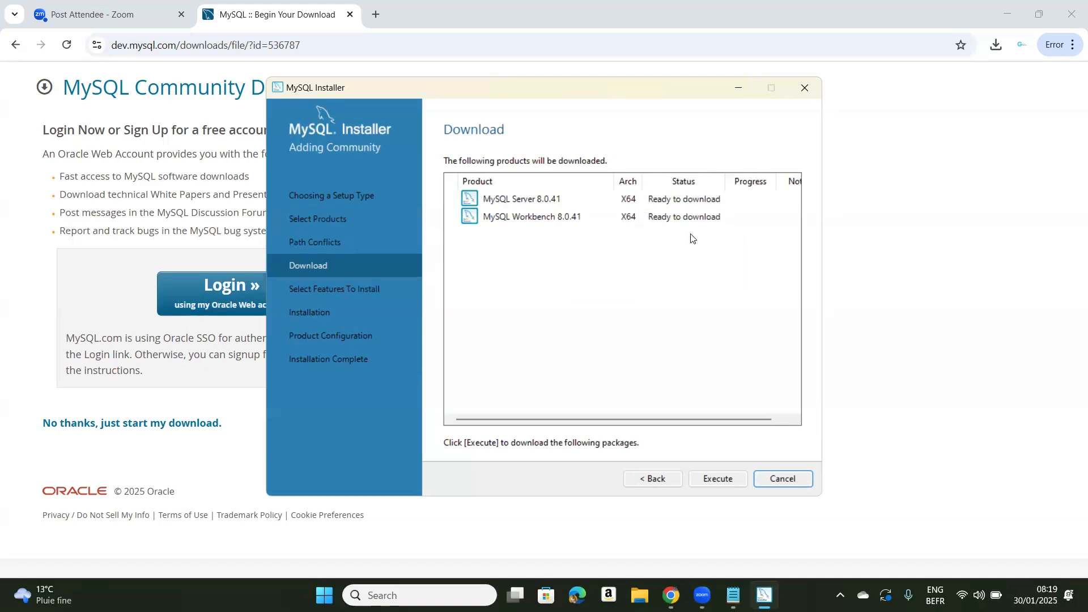
Download MySQL Server 8.0.41 and MySQL Workbench 8.0.41 and install both with all preselected features
left_click(711, 481)
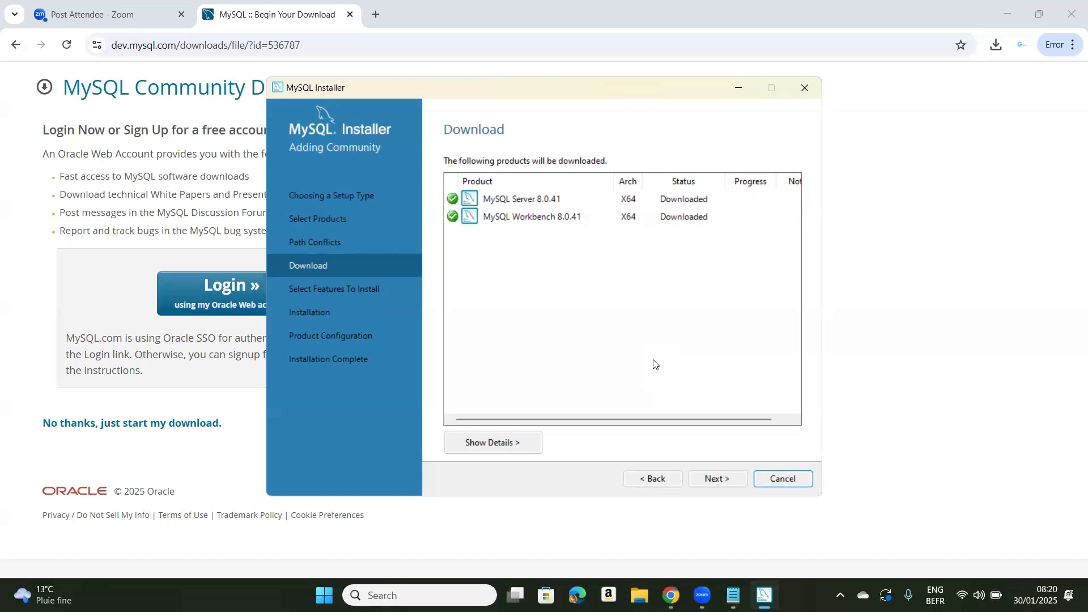
left_click(718, 479)
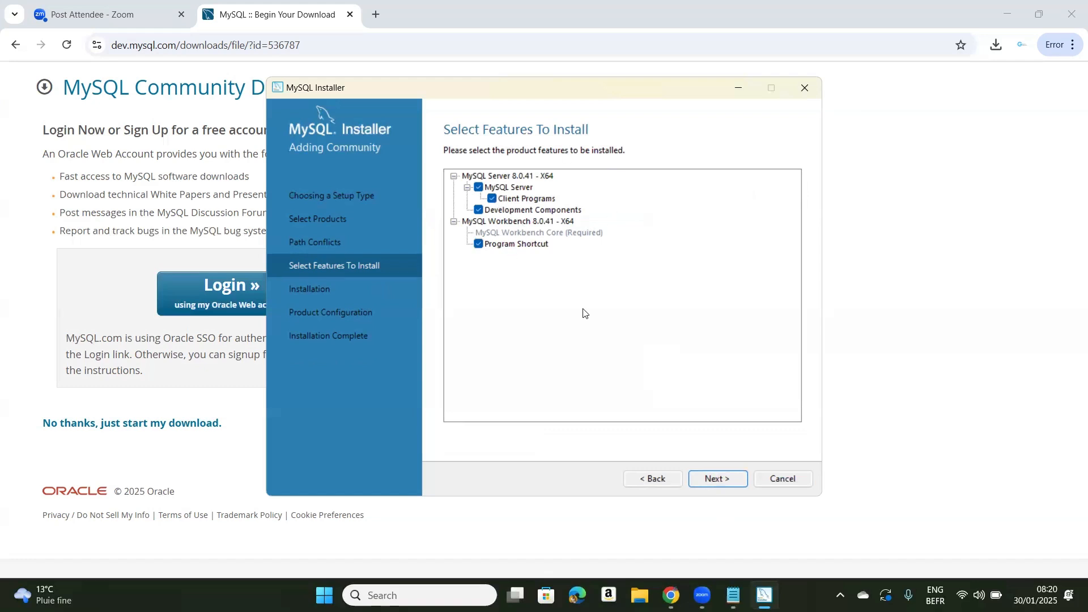
left_click(713, 481)
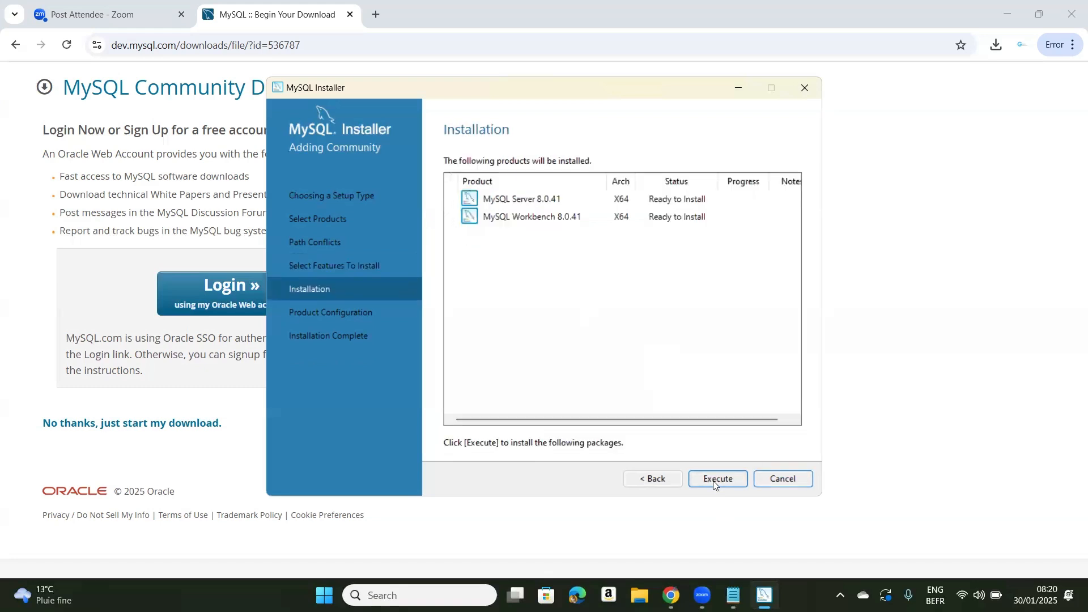
left_click(713, 481)
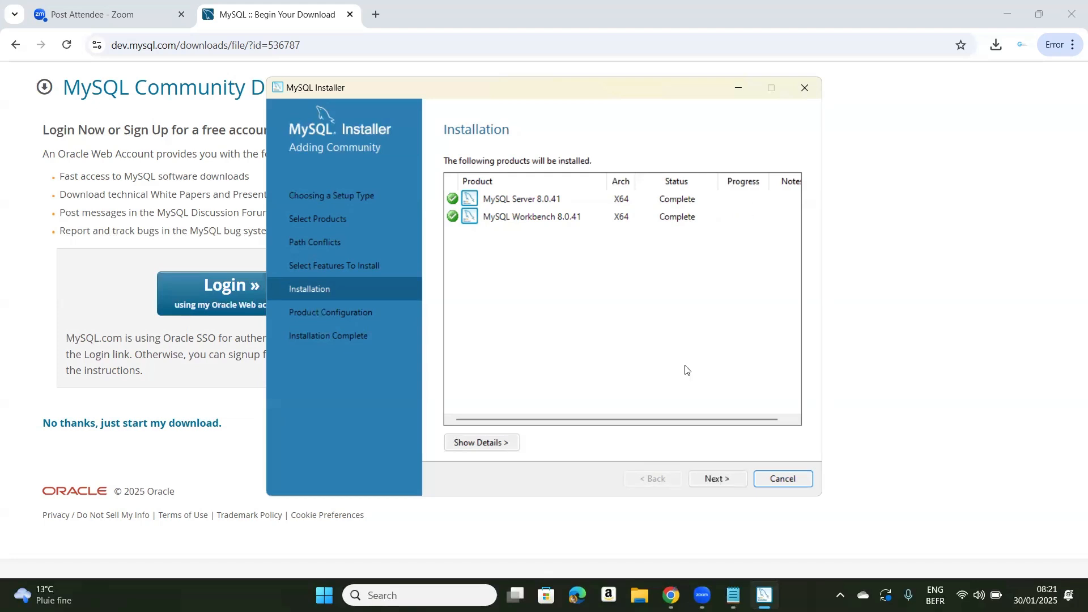
Configure the server as a Development Computer on TCP/IP port 3306 and keep strong password encryption for authentication
left_click(708, 483)
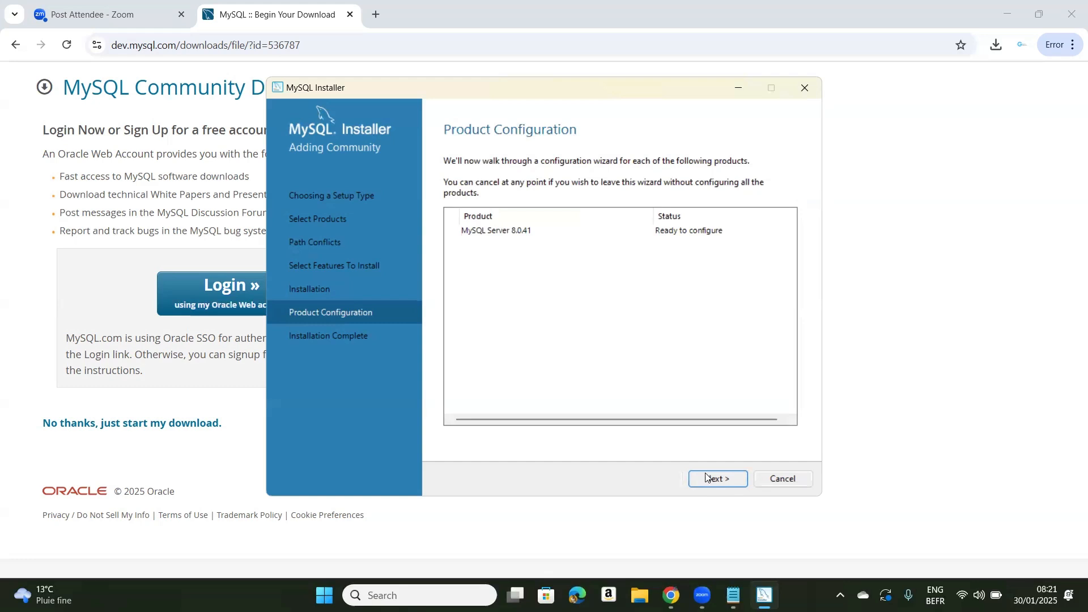
left_click(707, 478)
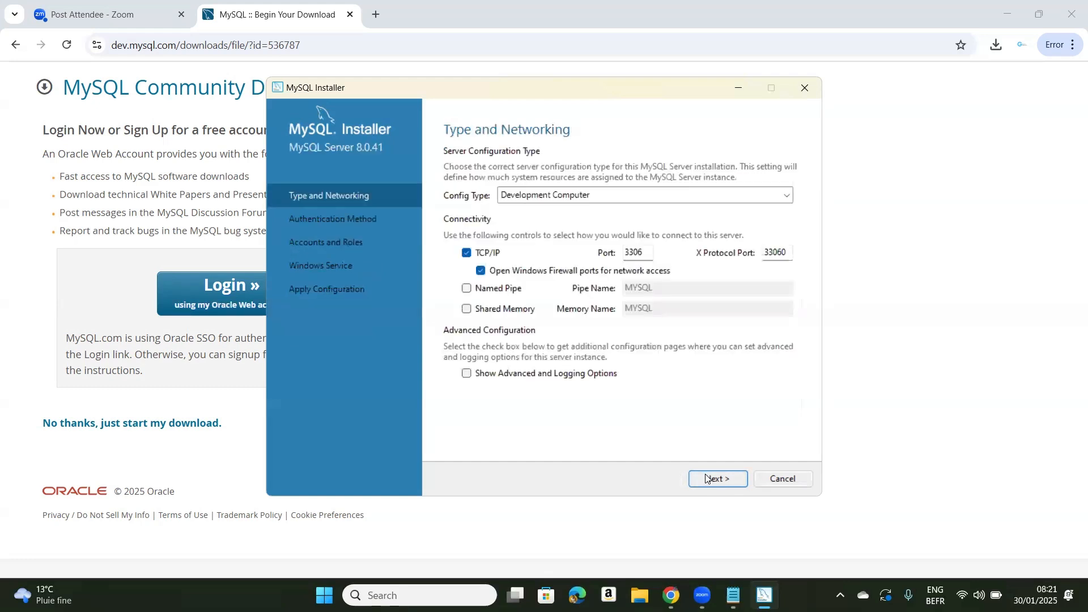
left_click(604, 198)
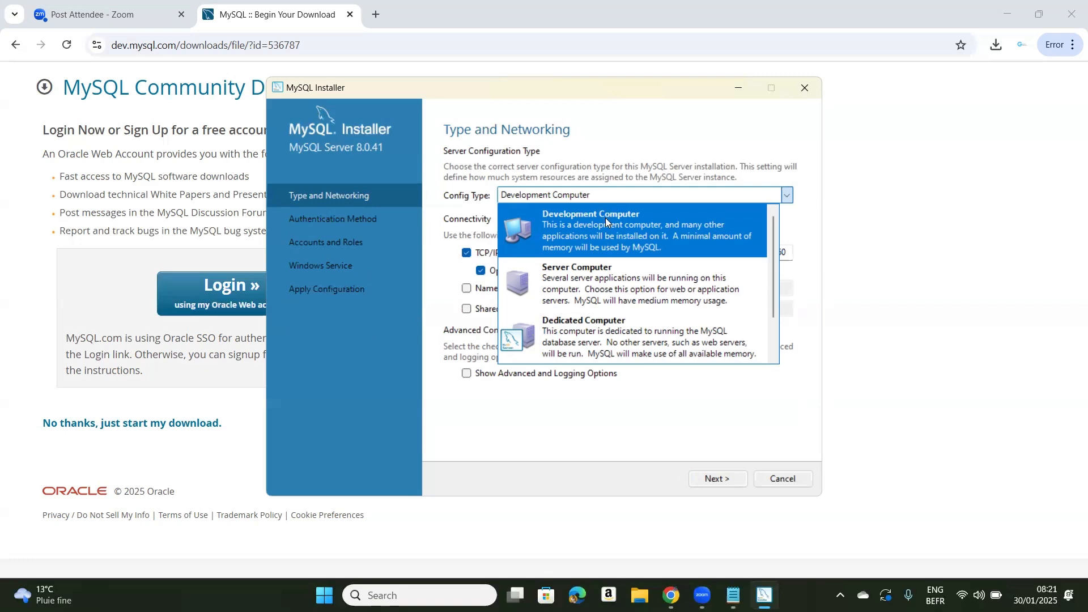
left_click(605, 221)
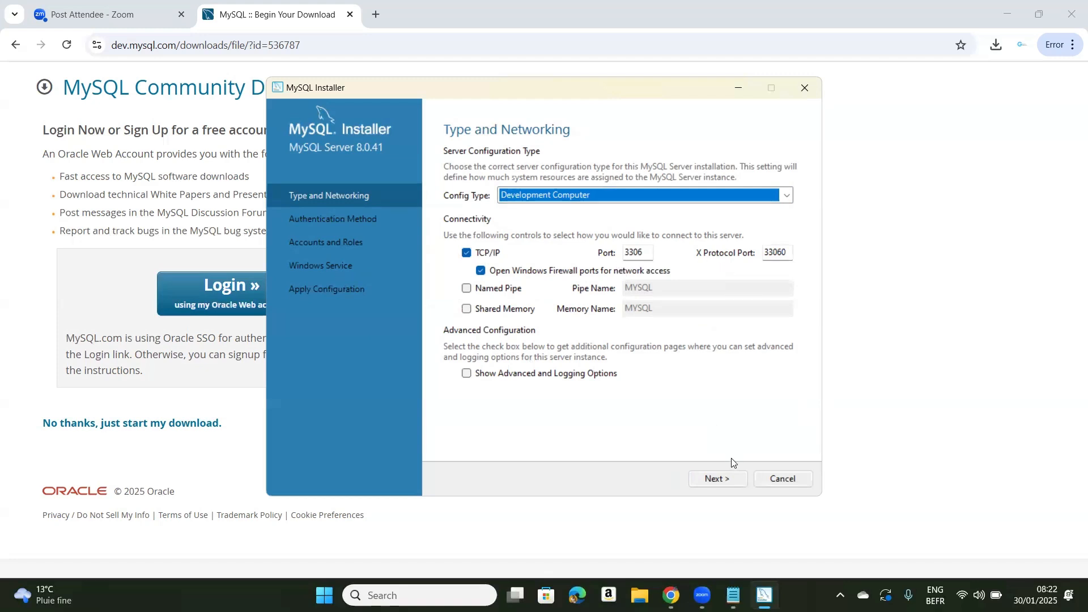
left_click(717, 479)
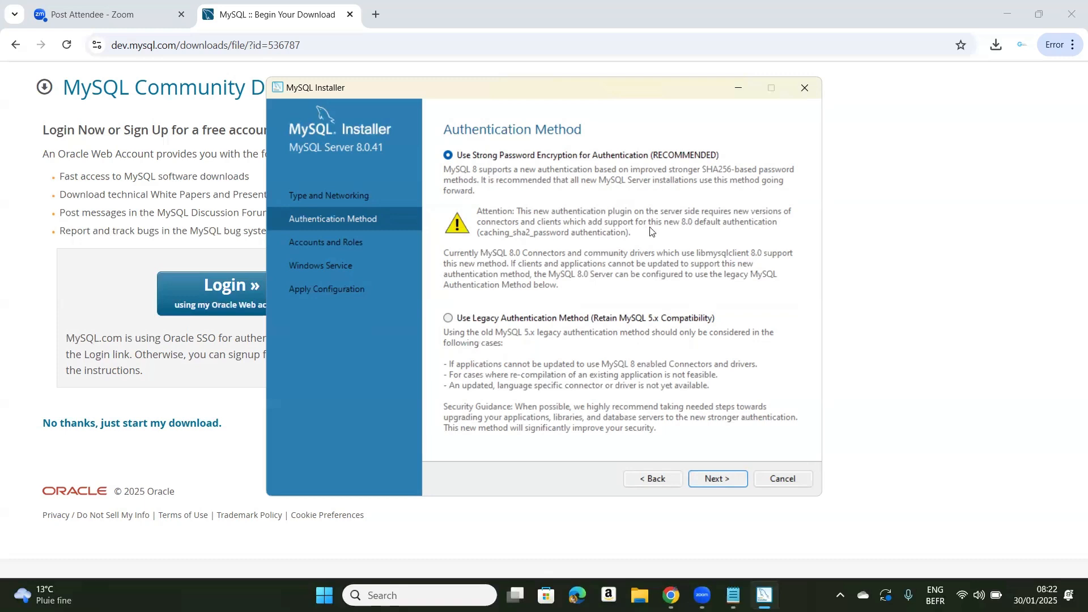
left_click(709, 476)
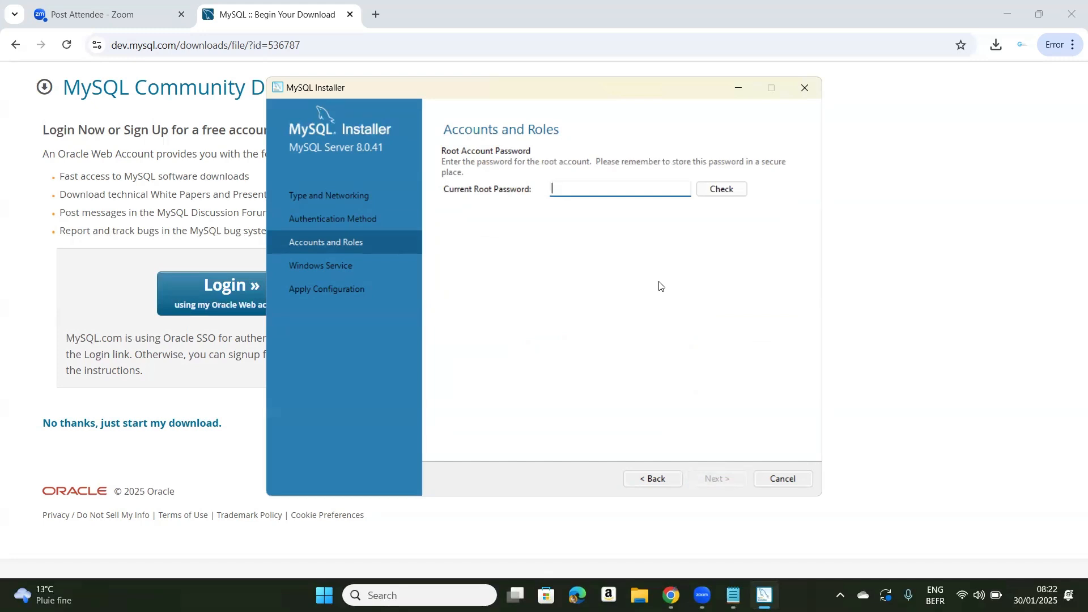
Enter the current root account password, check it and proceed to the Windows Service settings
type("••••••••••")
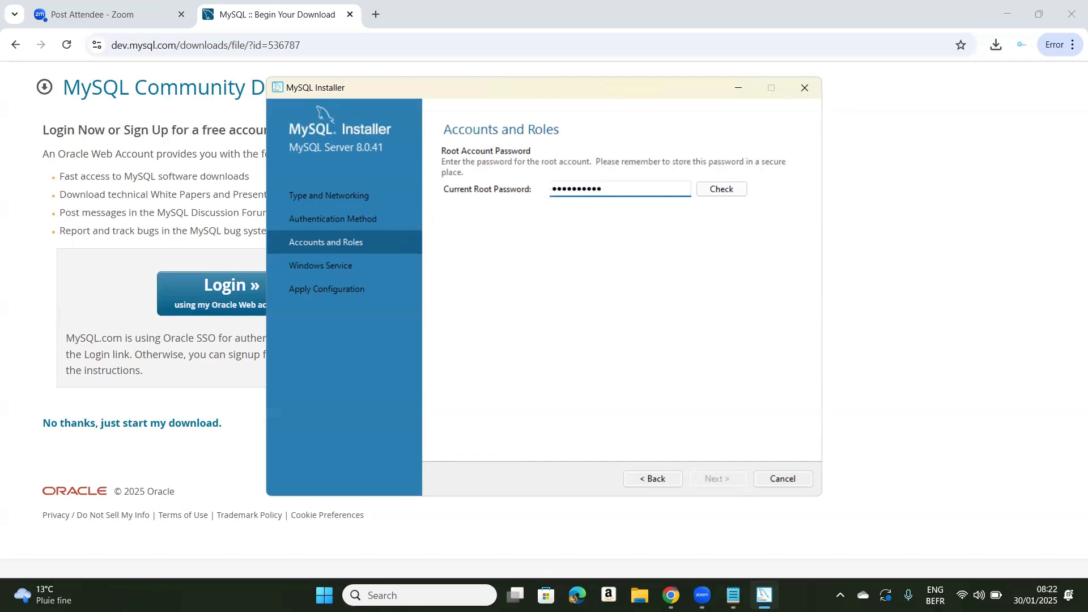
left_click(728, 190)
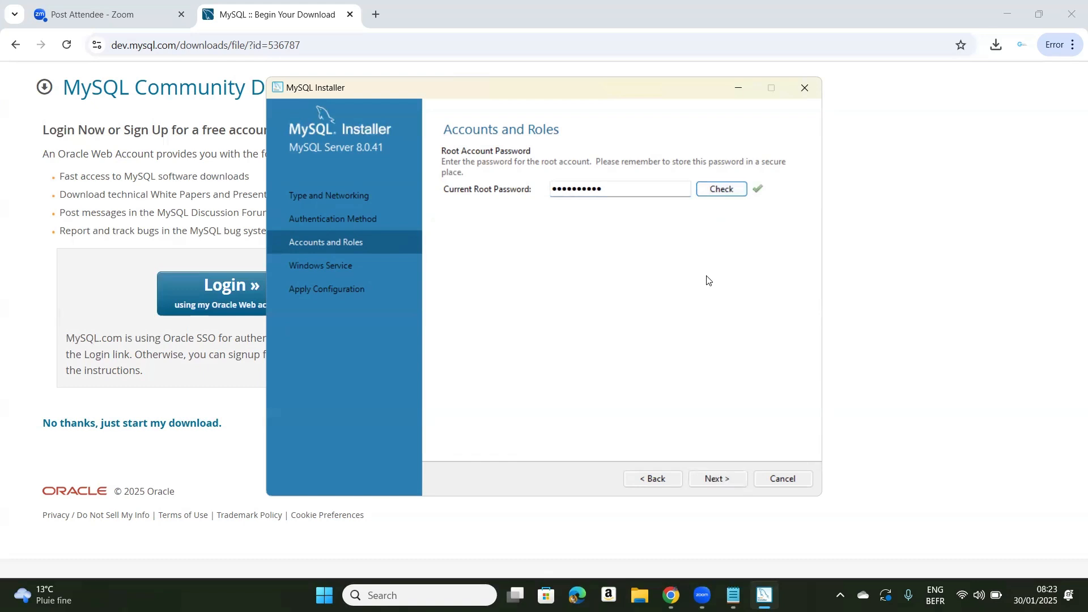
left_click(704, 480)
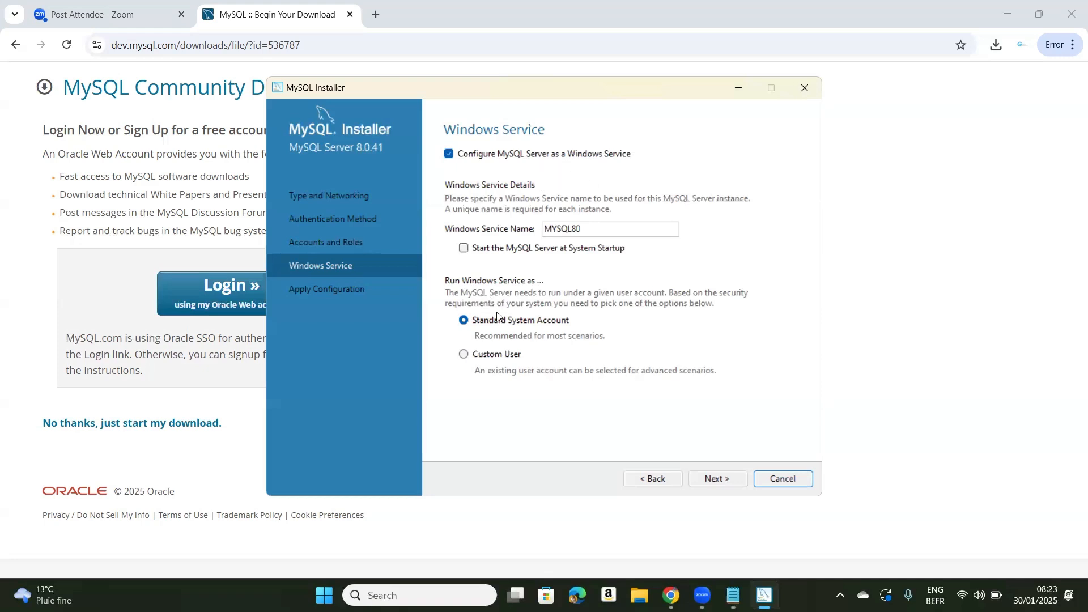
Set the MySQL Server to start at system startup under the Standard System Account and apply the server configuration
left_click(463, 248)
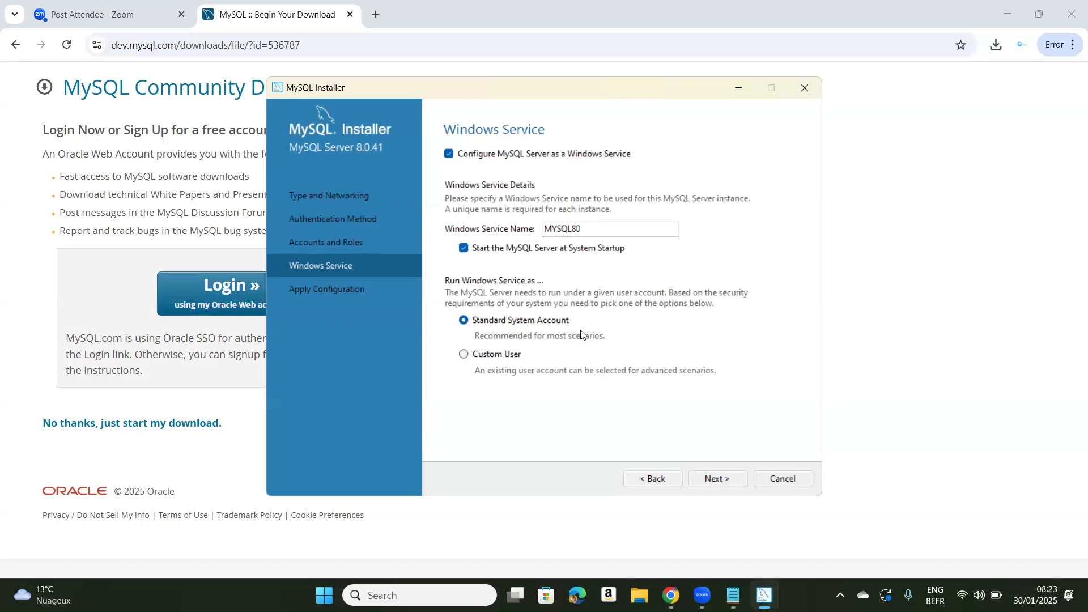
left_click(718, 480)
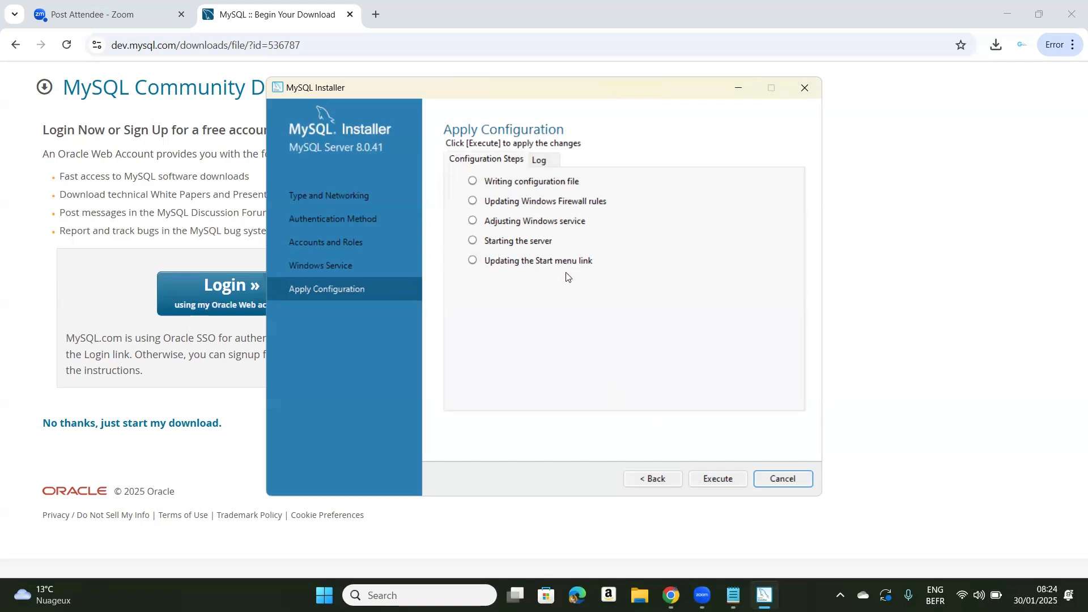
left_click(707, 480)
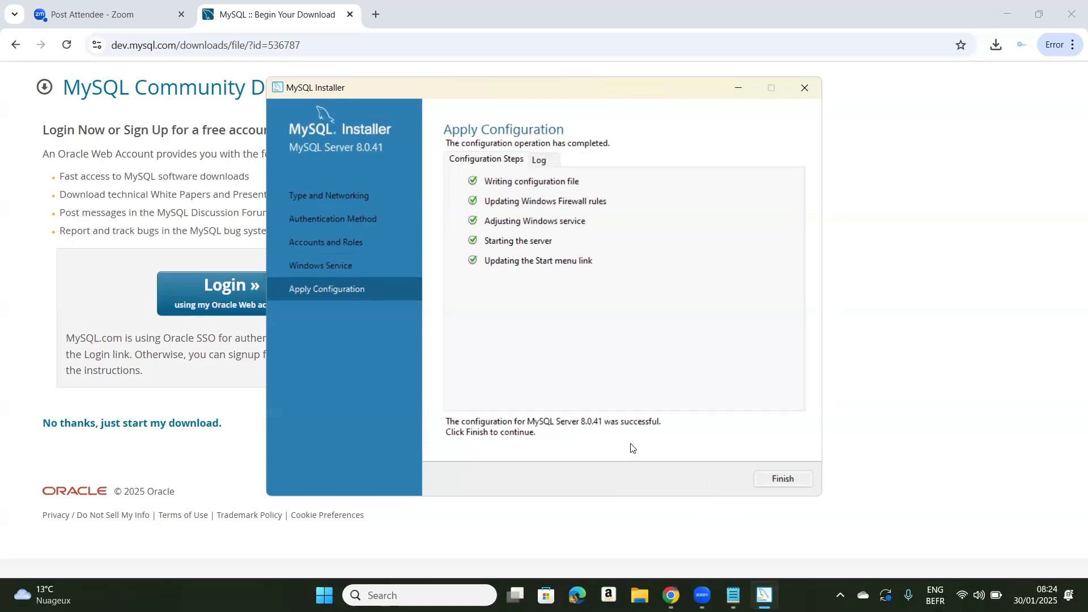
left_click(772, 480)
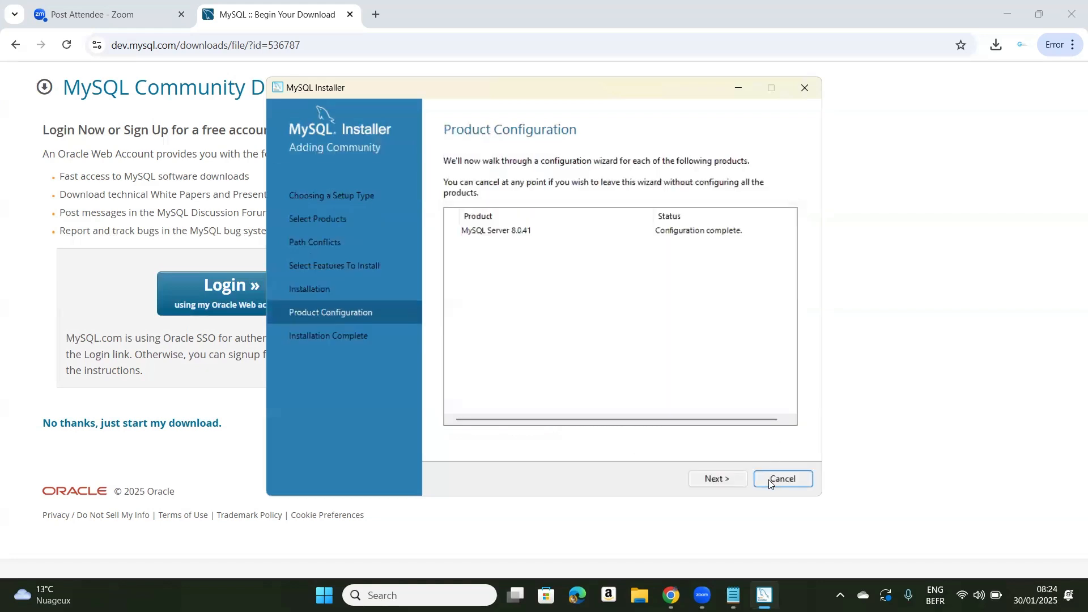
Complete the installation with MySQL Workbench starting after setup, and maximize the Workbench window
left_click(729, 479)
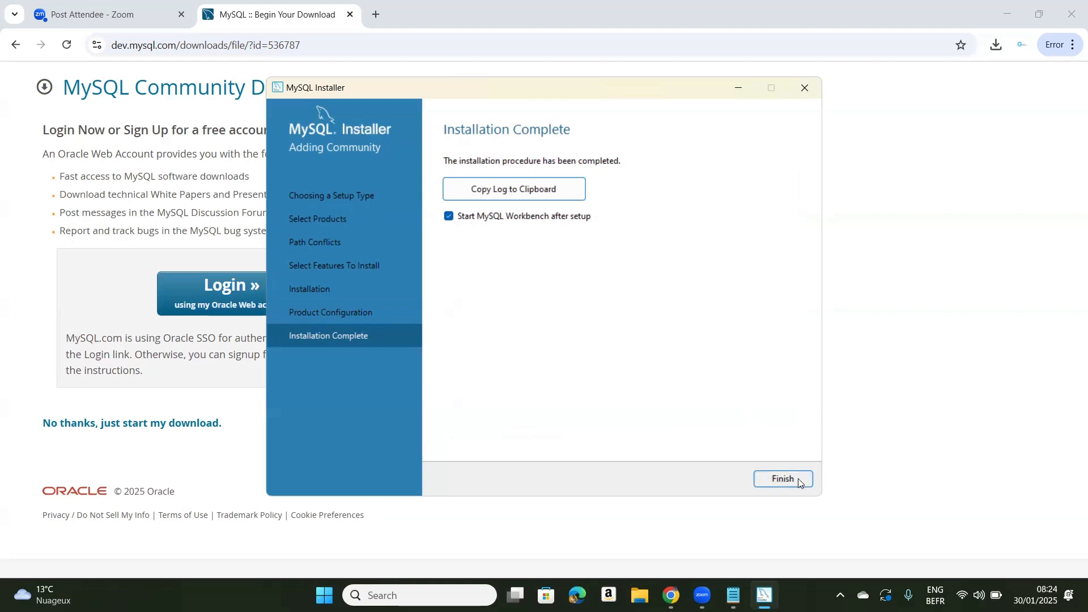
left_click(784, 479)
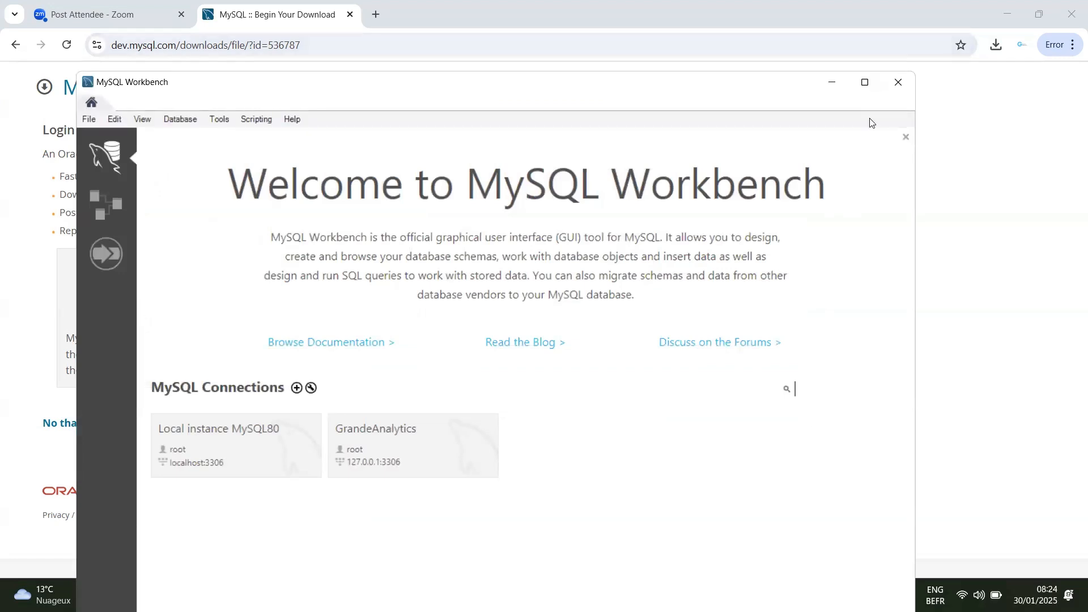
left_click(865, 82)
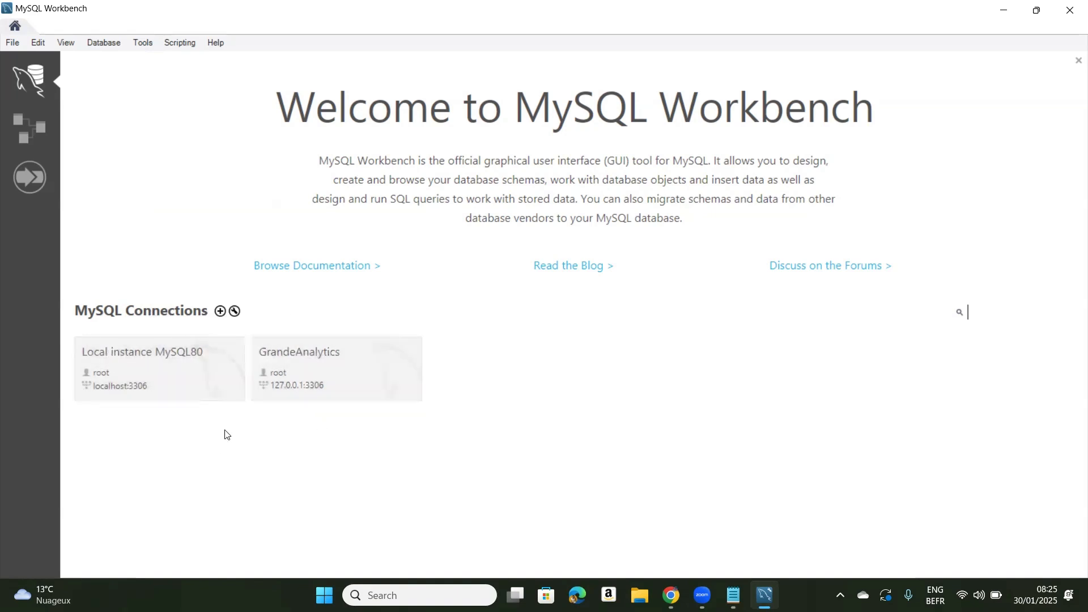
Set up a new MySQL connection named StellaAnalytics, keeping host 127.0.0.1, port 3306 and username root
left_click(220, 312)
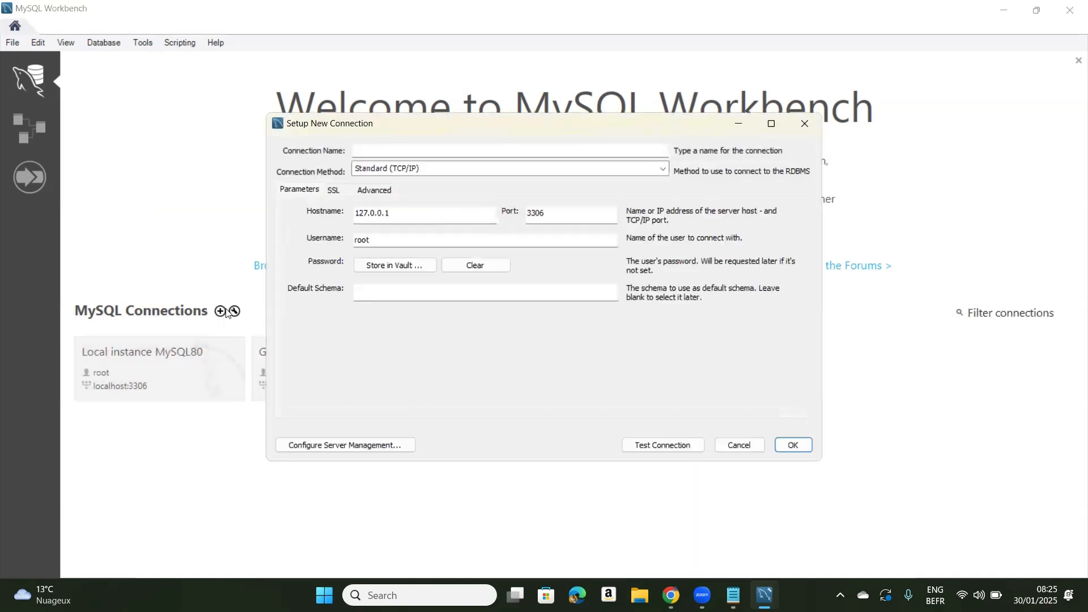
left_click(426, 149)
type("Stel")
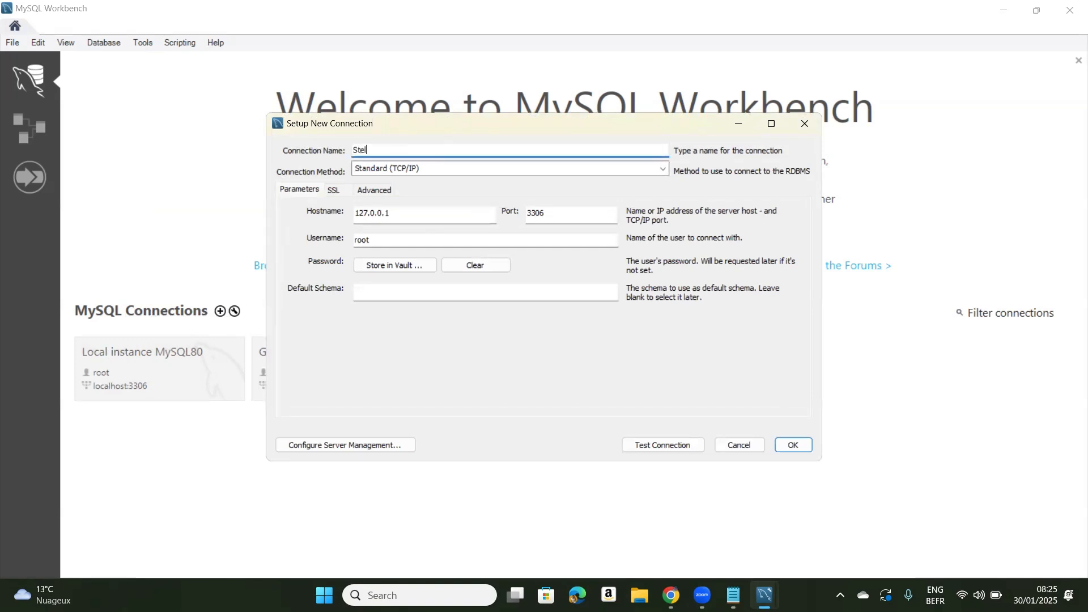
type("laAnalytics")
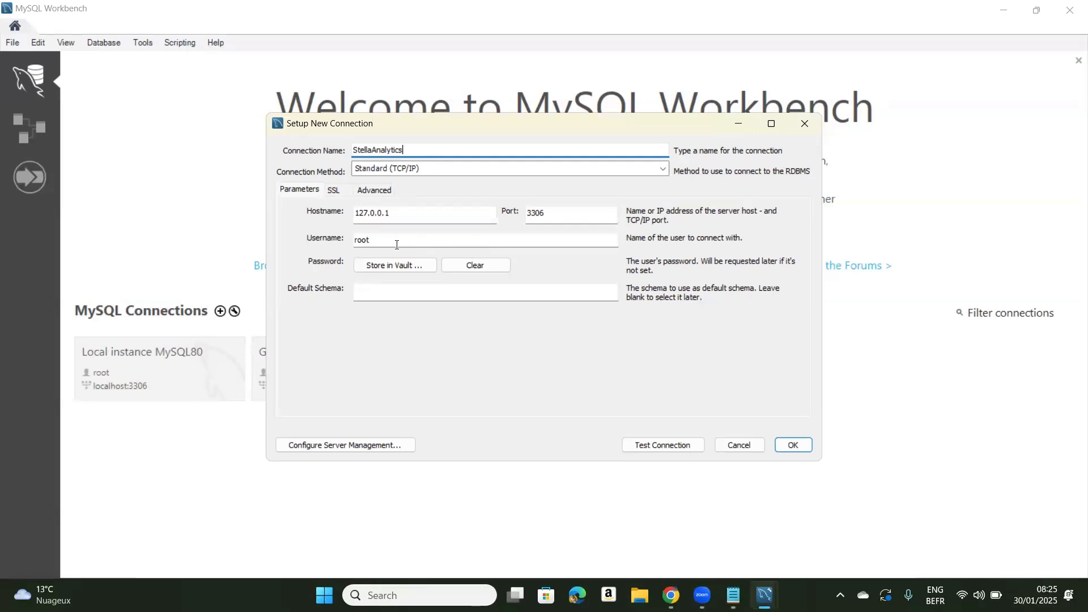
Test the new connection by entering the root account password, and save the connection
left_click(647, 445)
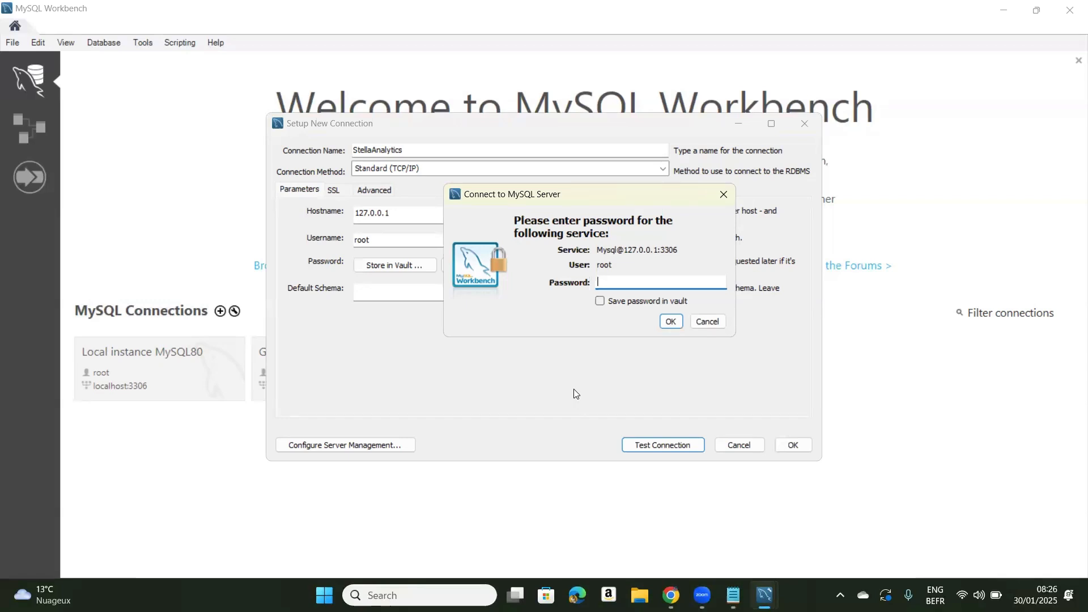
type("**********")
left_click(671, 321)
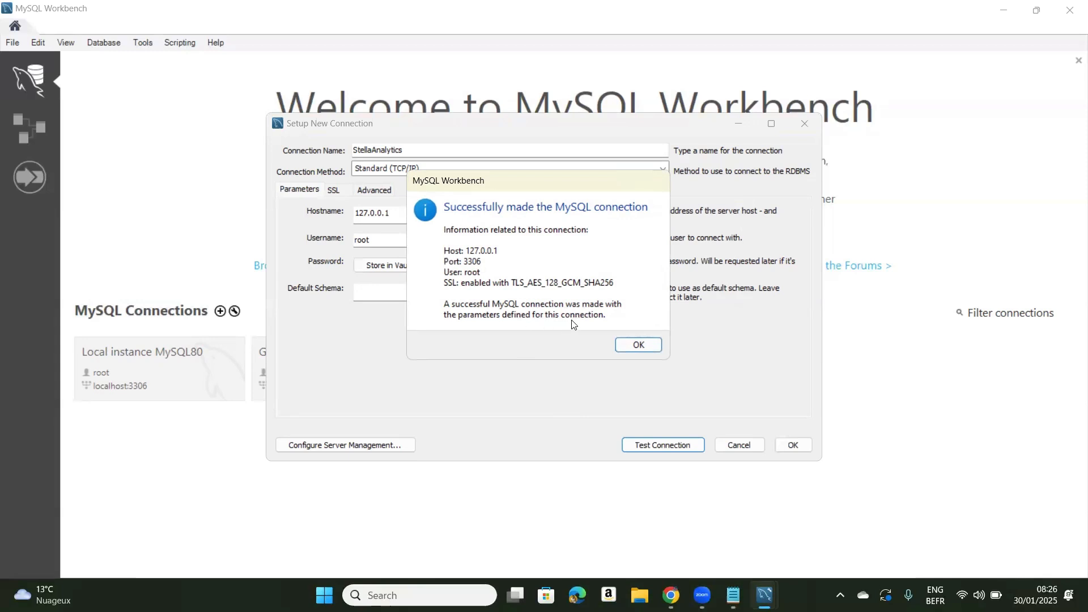
left_click(639, 346)
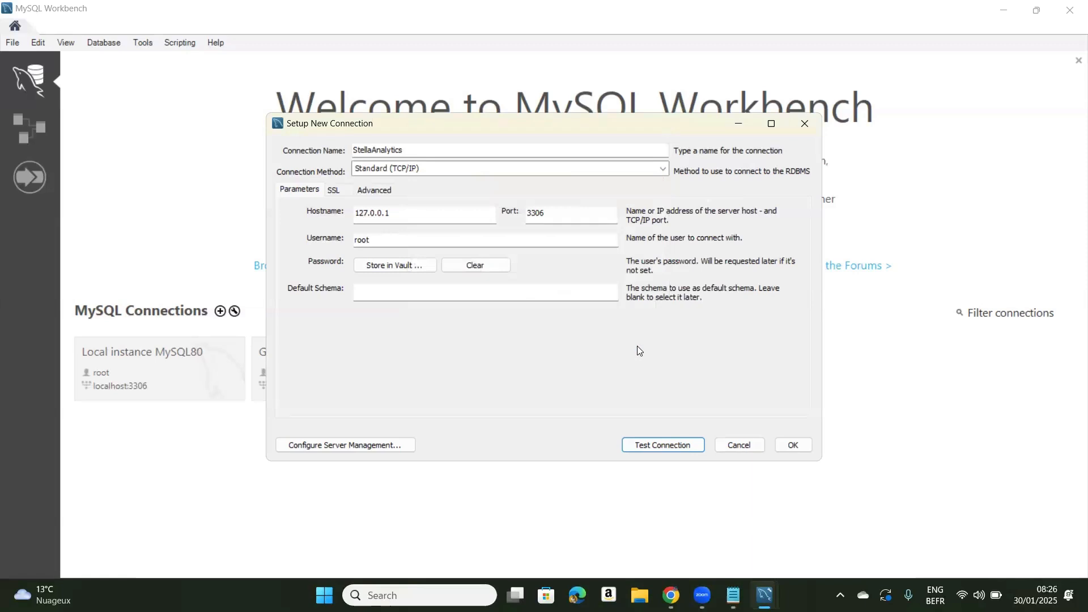
left_click(794, 445)
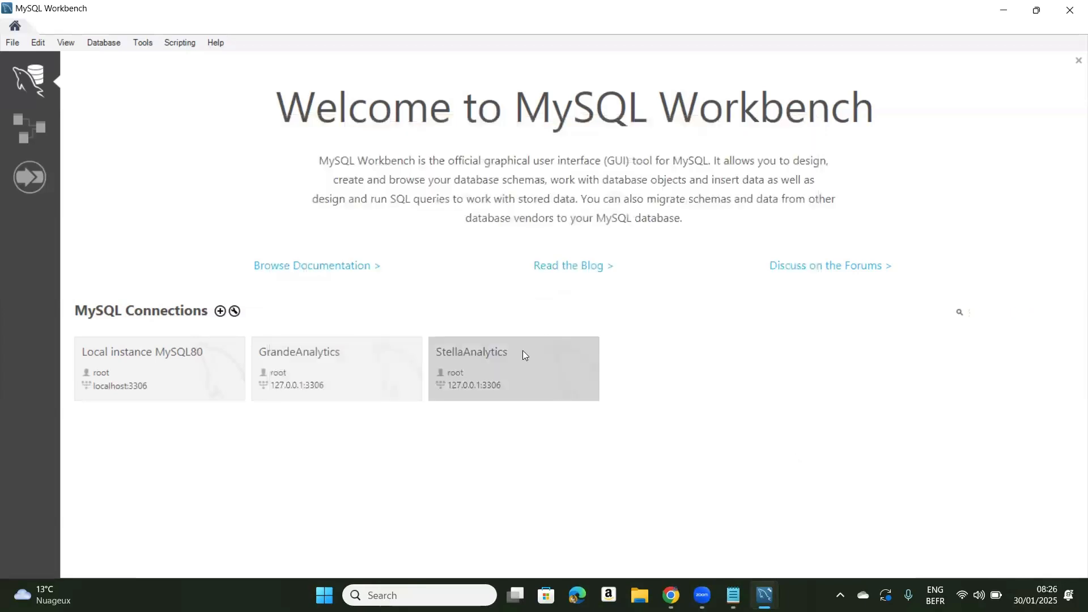
Open the StellaAnalytics connection and run the query "SHOW databases;" in its SQL editor
left_click(460, 372)
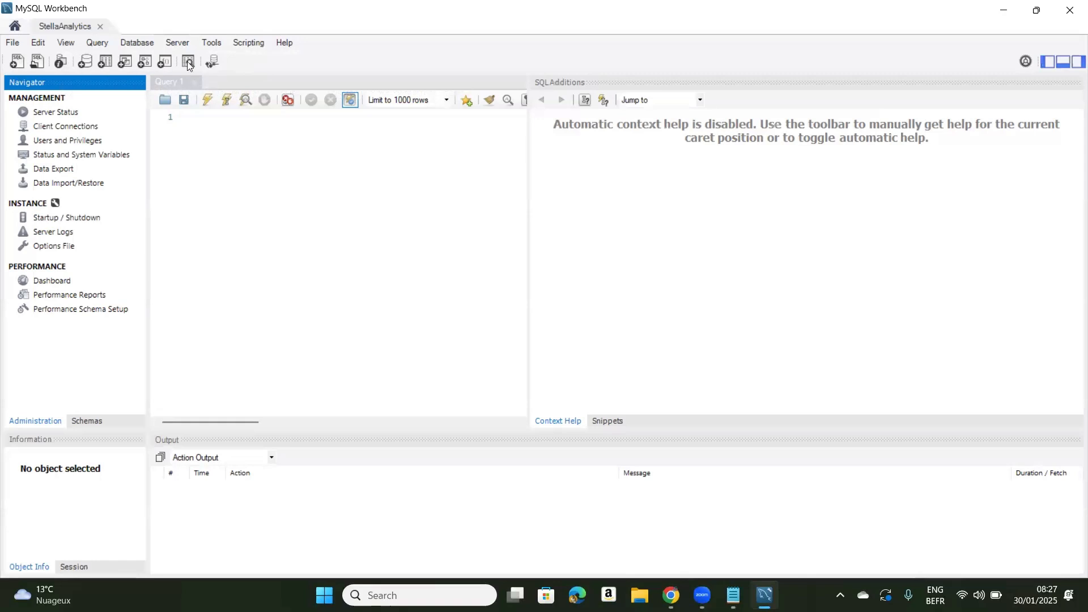
left_click(200, 119)
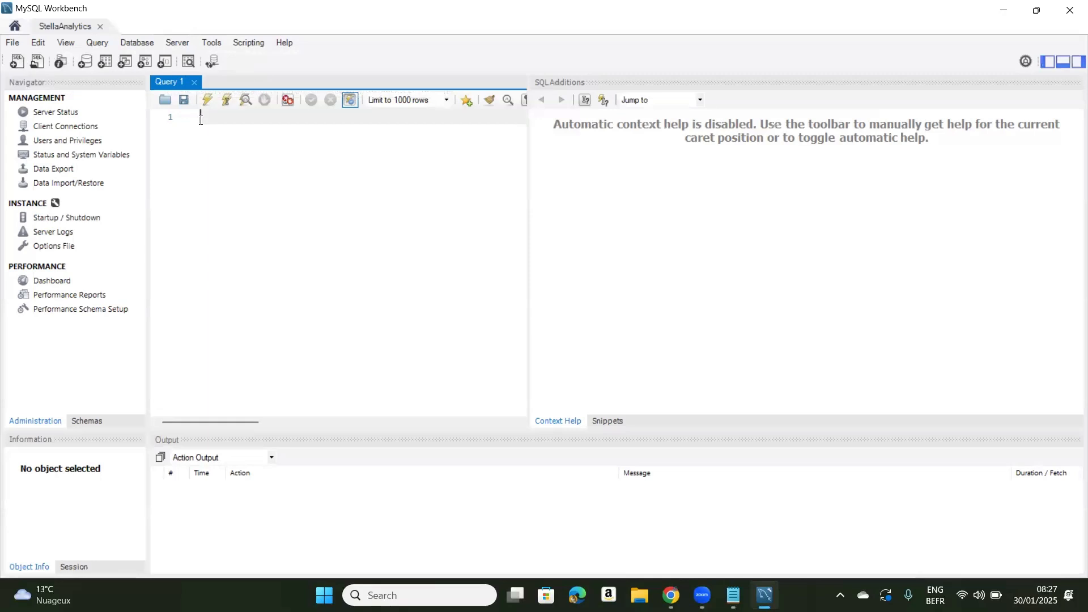
type("show")
key("BackSpace")
key("BackSpace")
key("BackSpace")
key("BackSpace")
type("shOW D")
key("BackSpace")
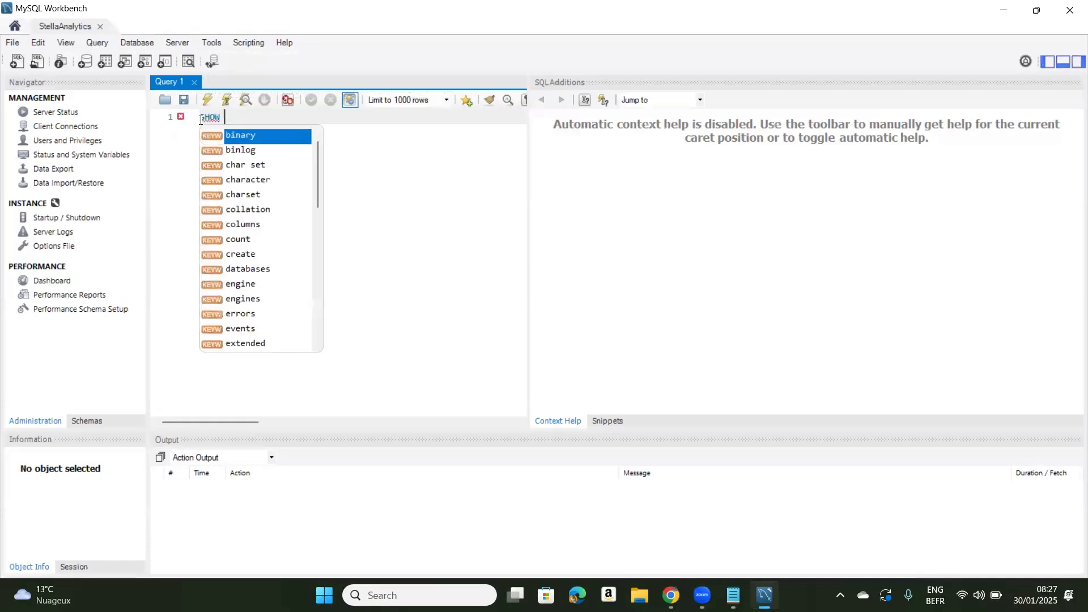
type("da")
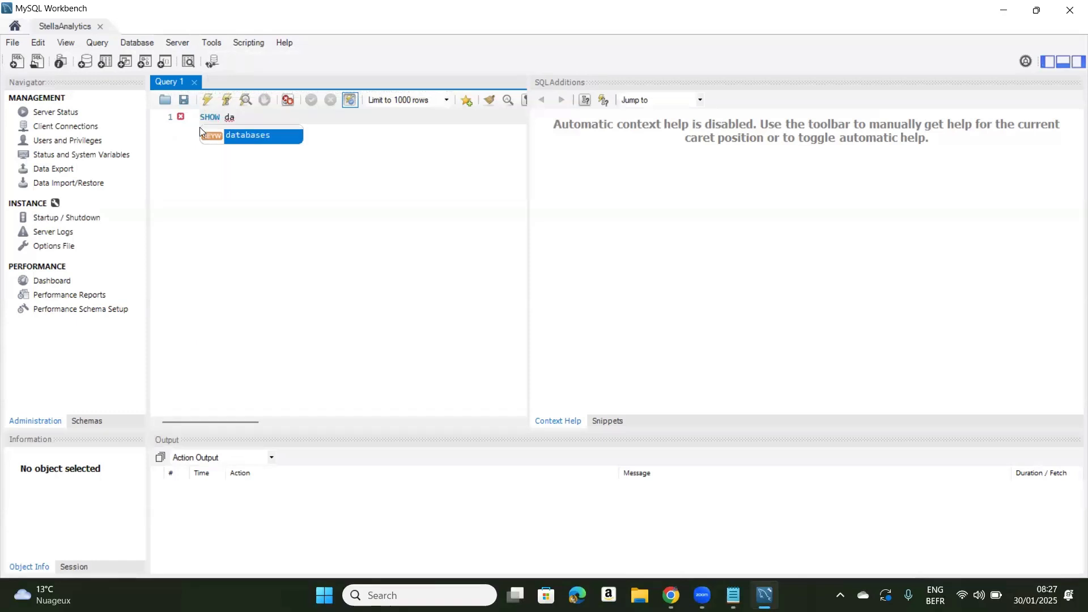
double_click(235, 134)
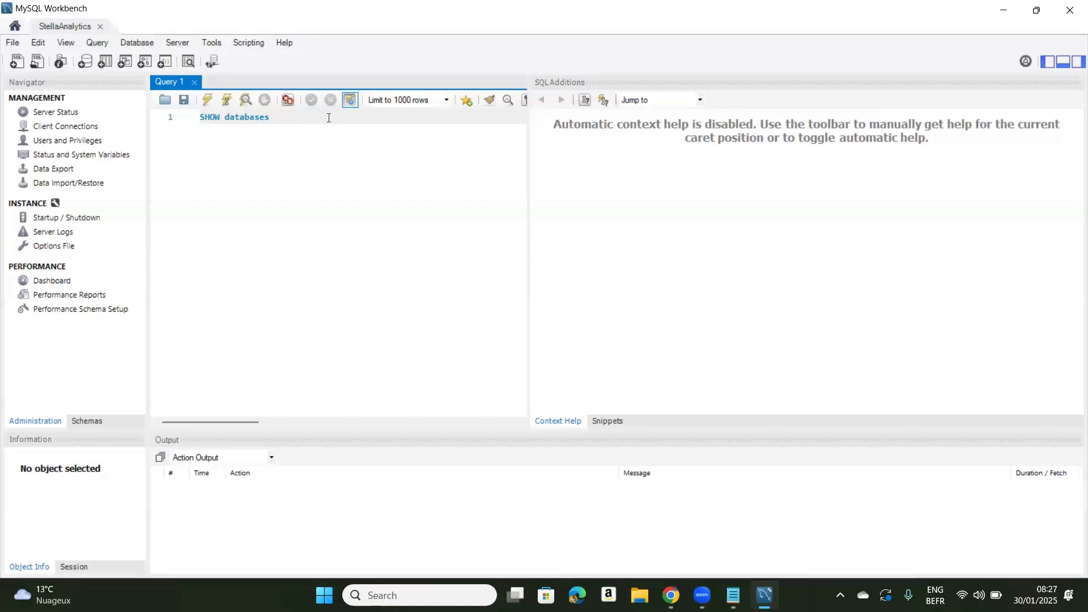
type(";")
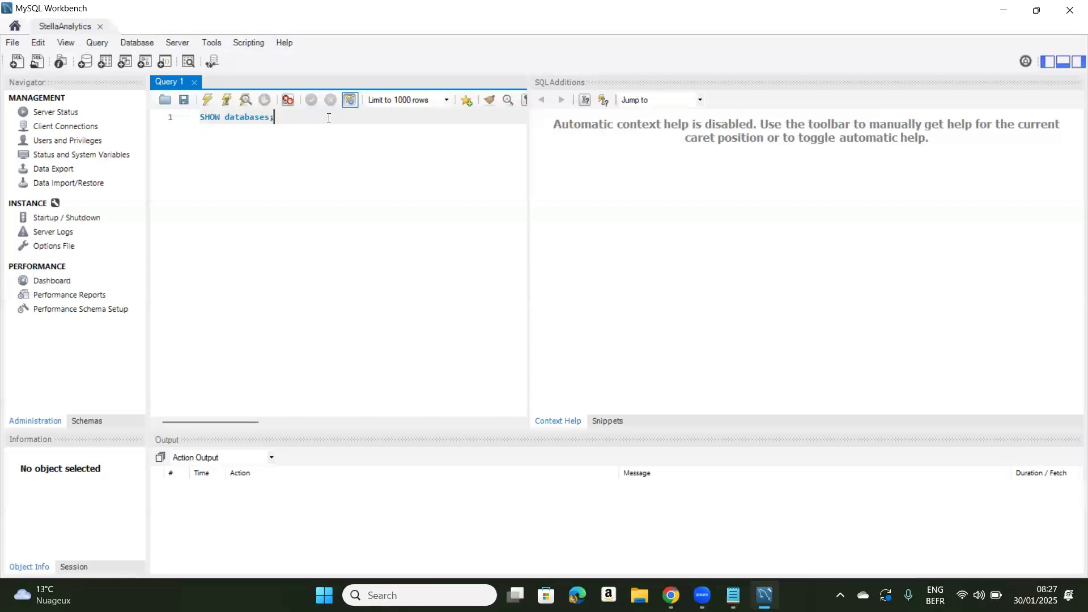
left_click(208, 102)
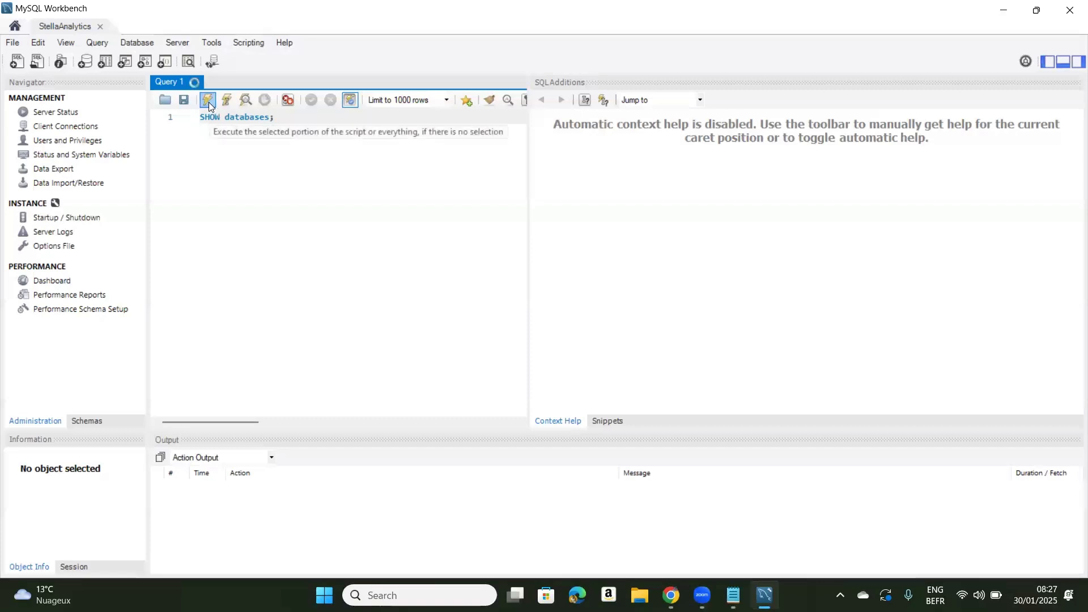